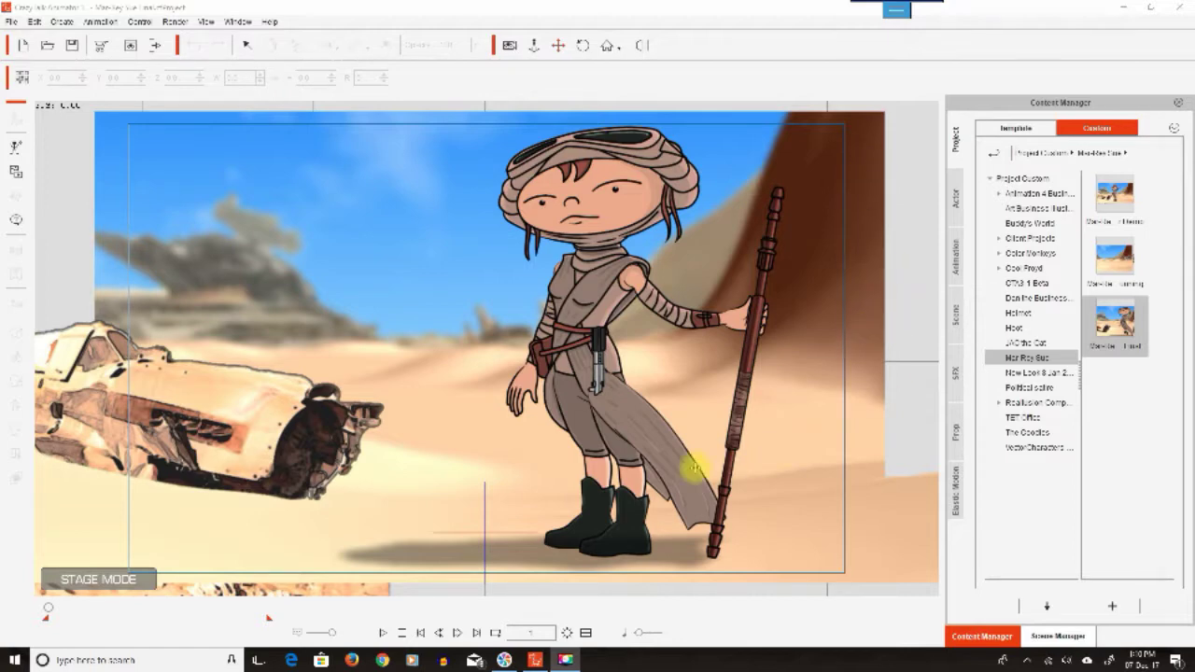
- Play the desert scene animation of the staff-holding character beside the wreck
click(383, 633)
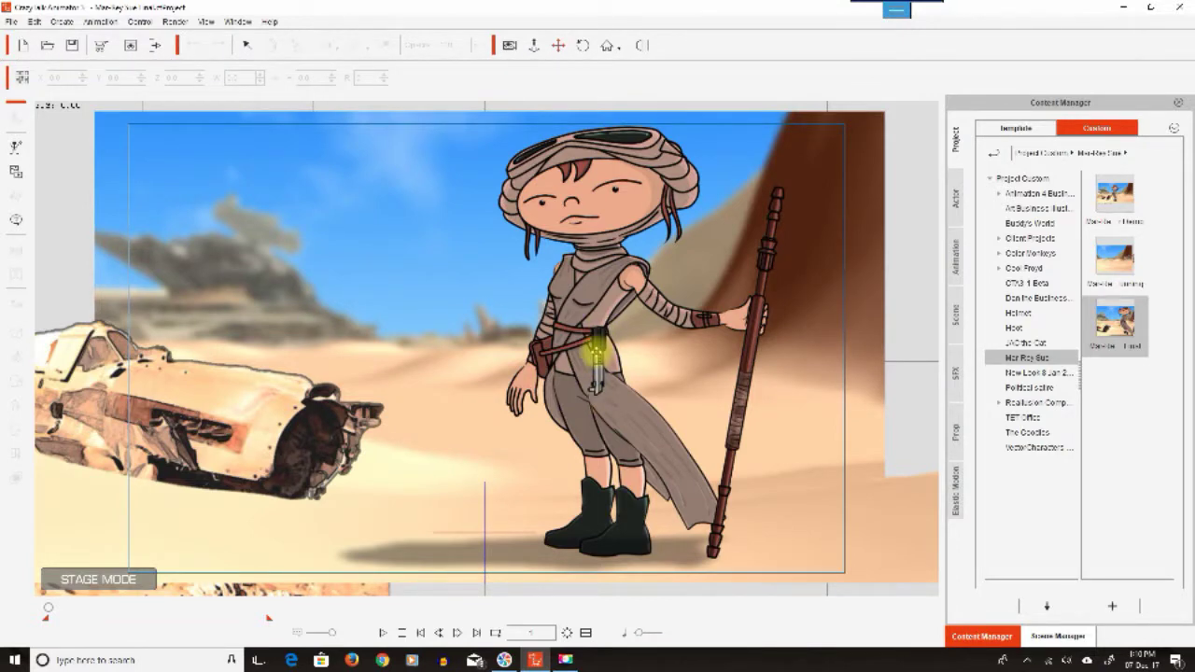
drag(49, 611, 197, 609)
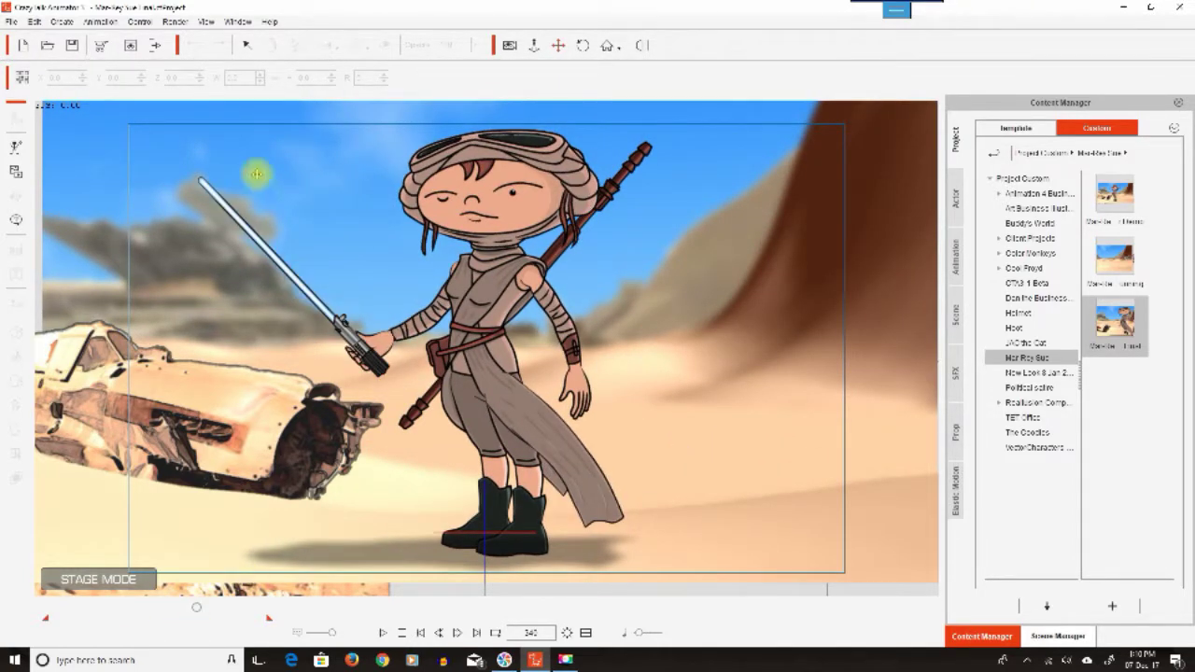
drag(198, 610, 16, 632)
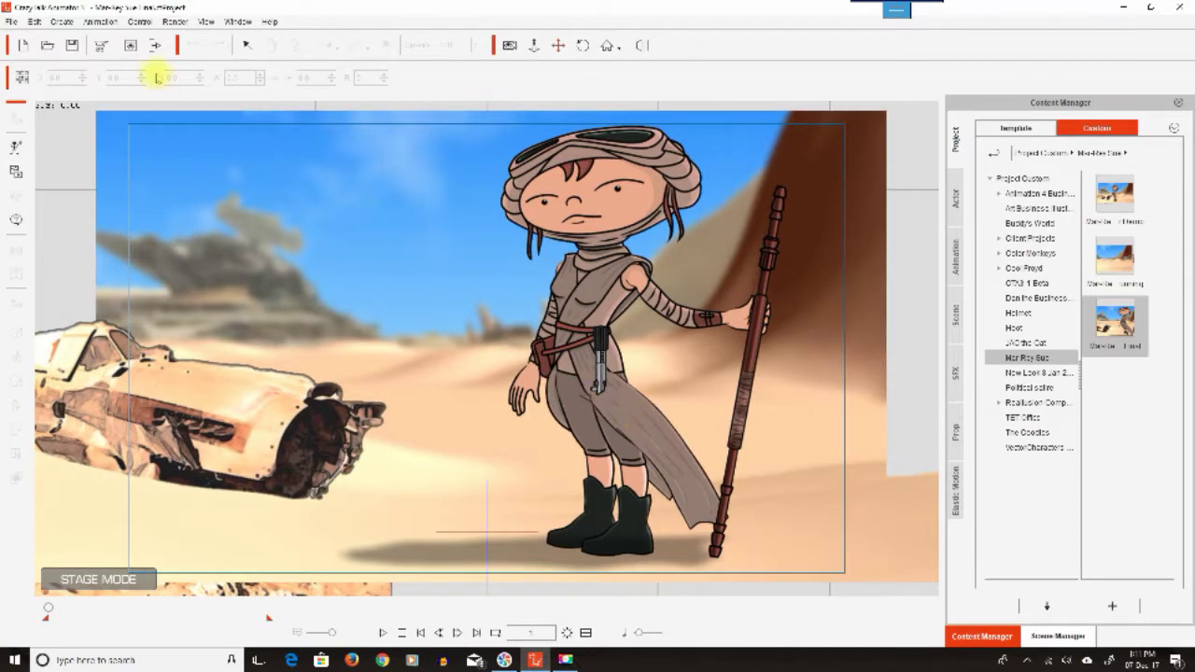
click(245, 45)
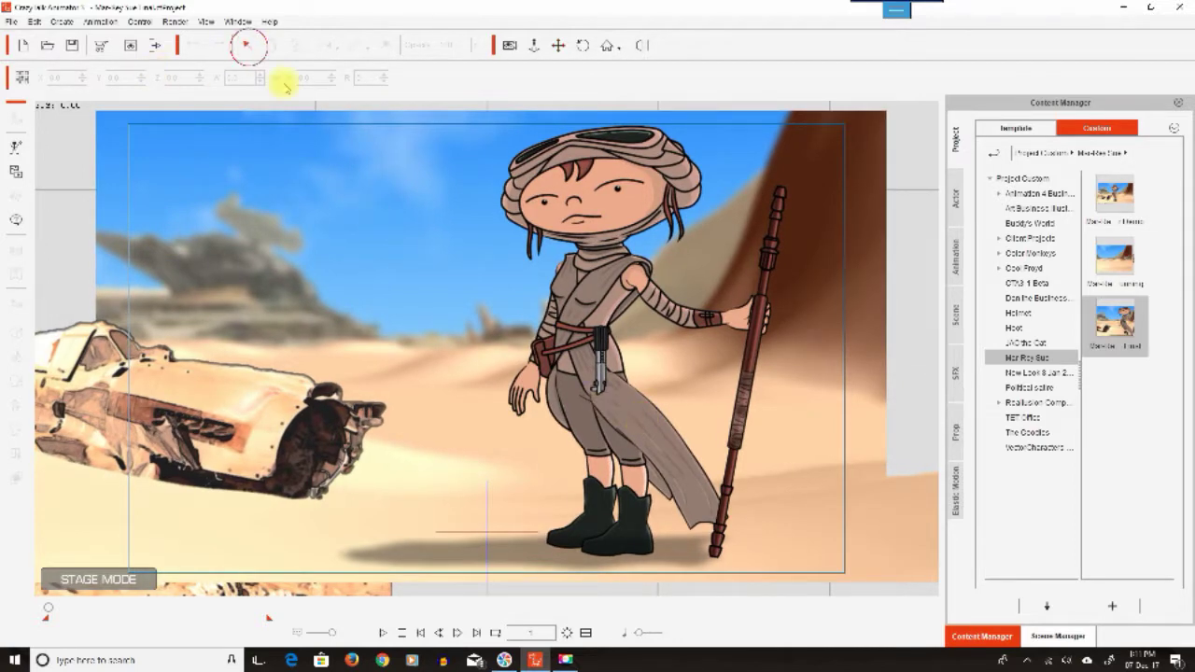
click(662, 435)
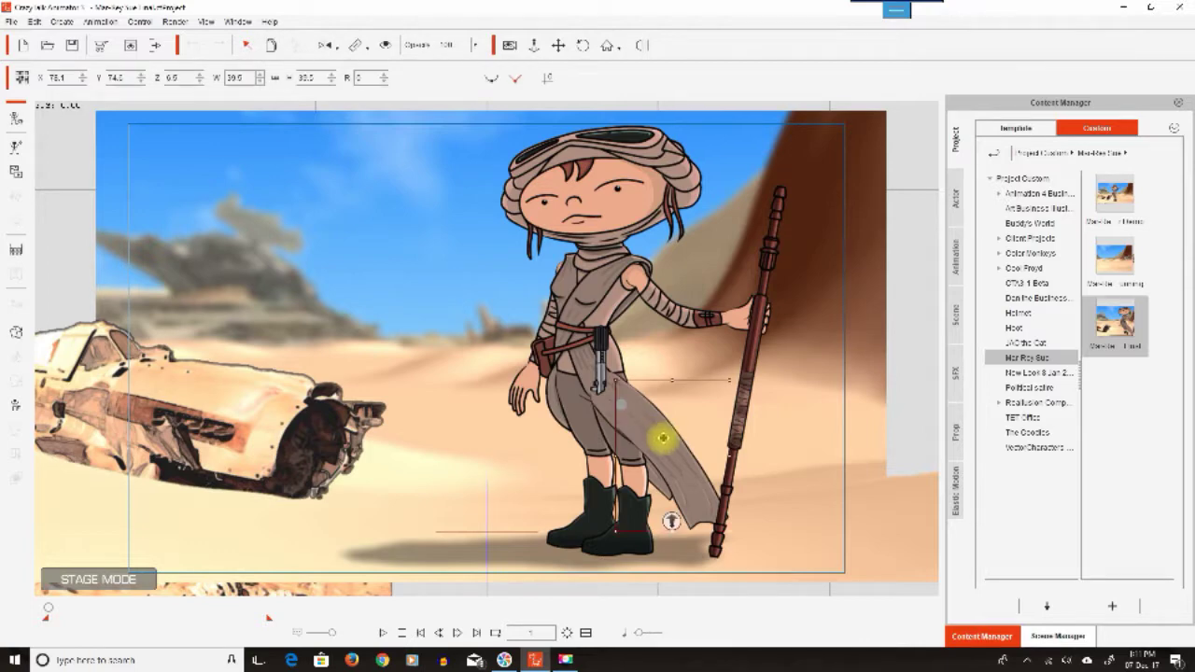
drag(662, 435, 383, 239)
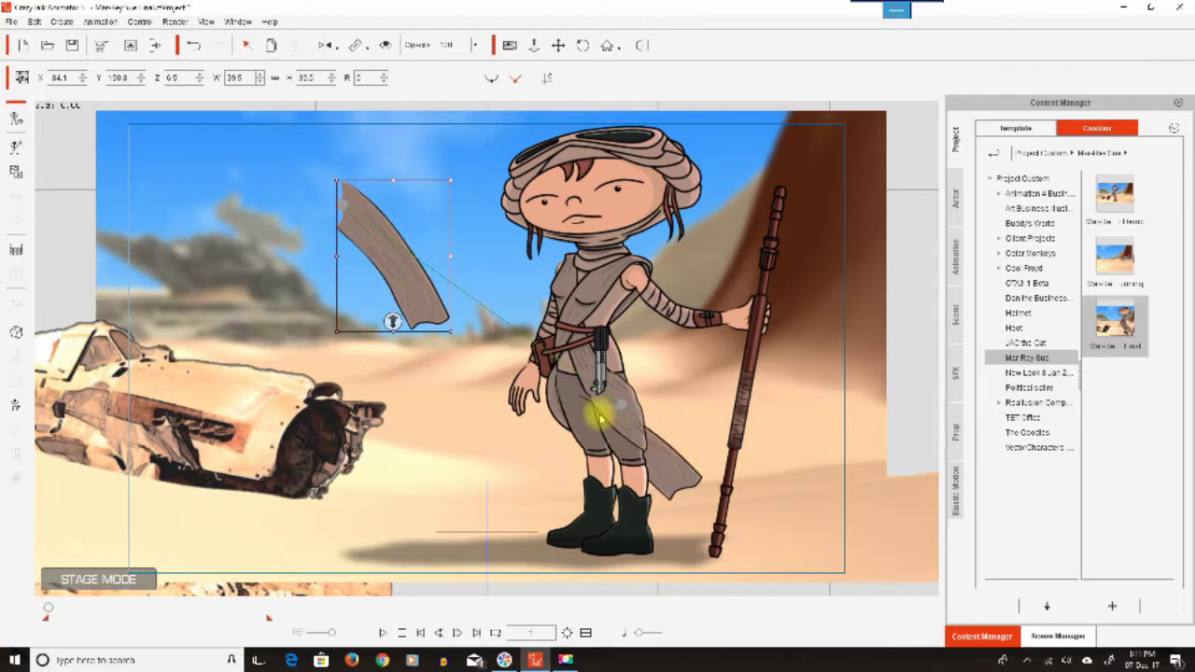
click(199, 46)
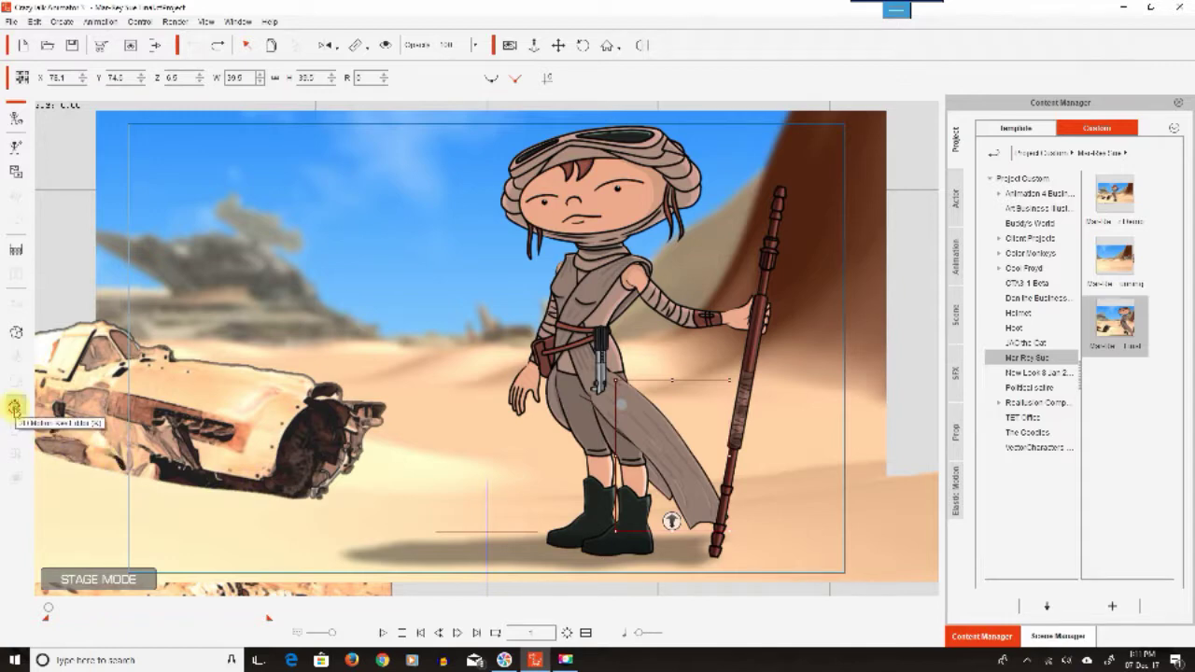
click(15, 408)
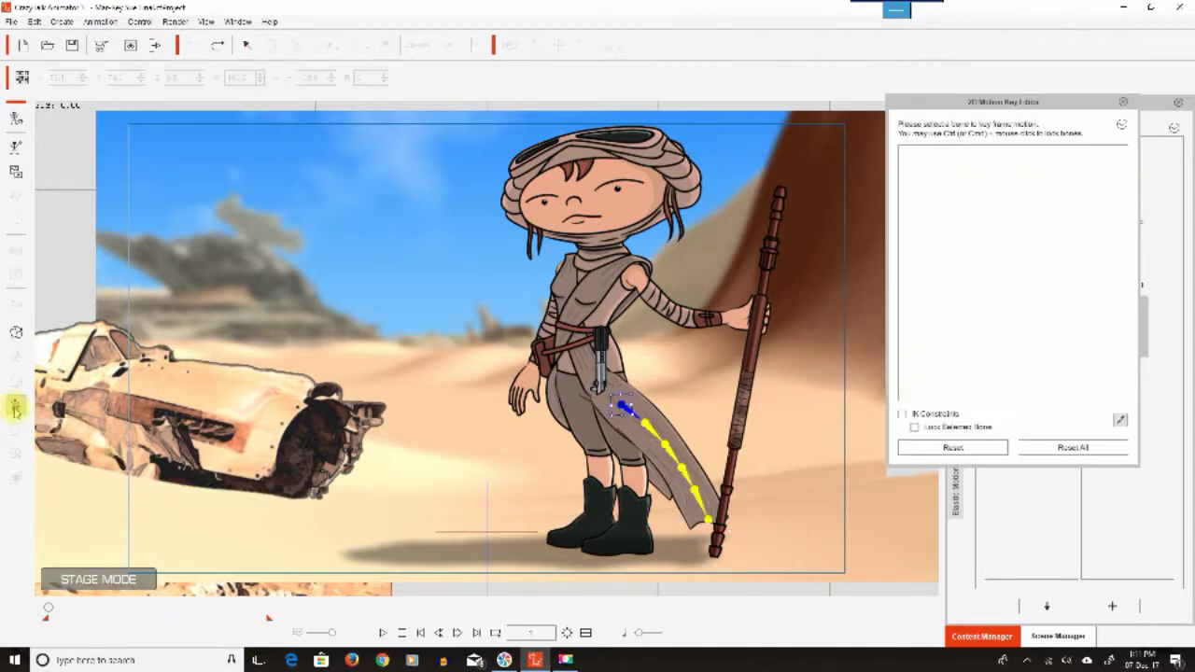
click(624, 413)
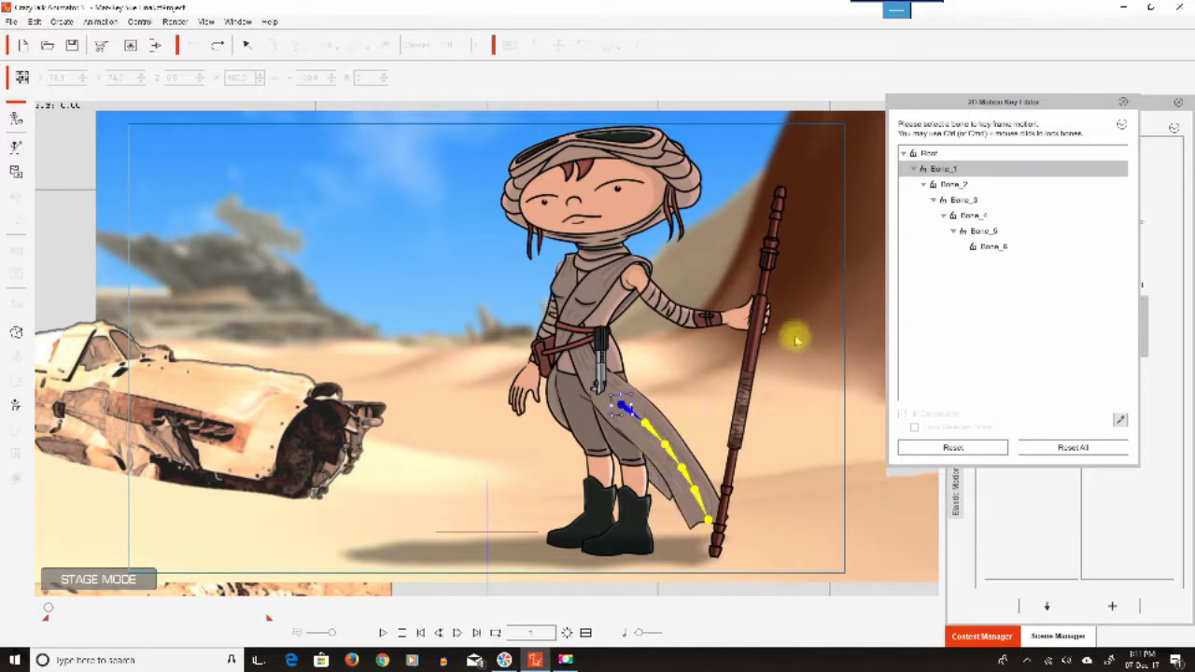
click(1124, 100)
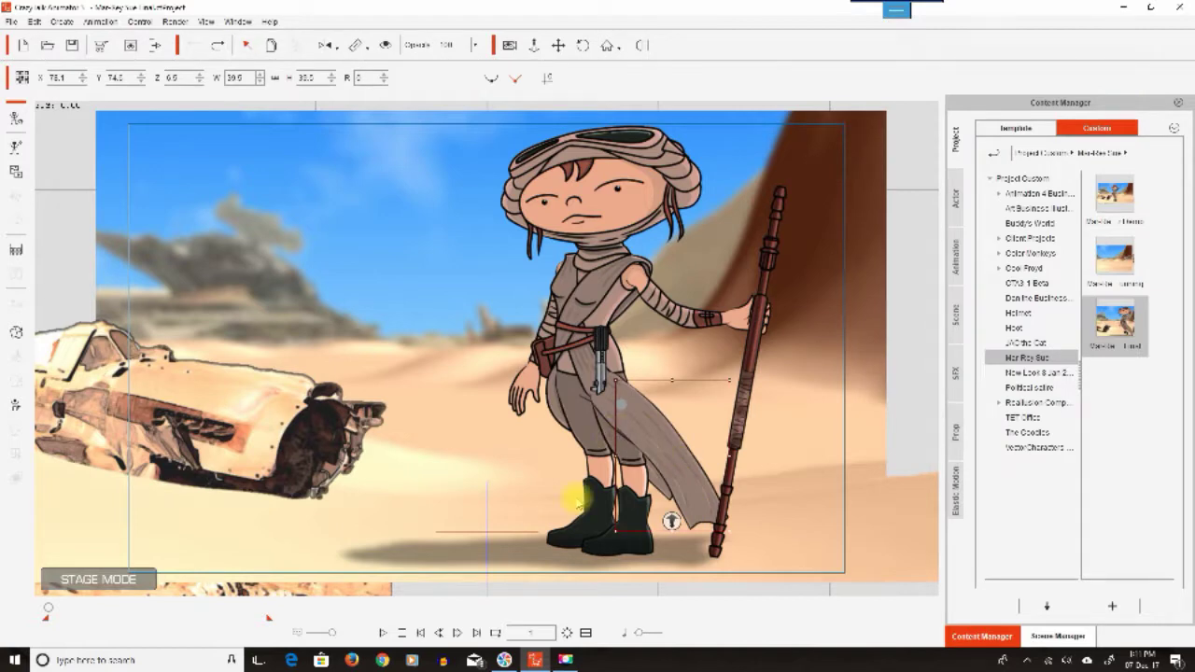
click(381, 634)
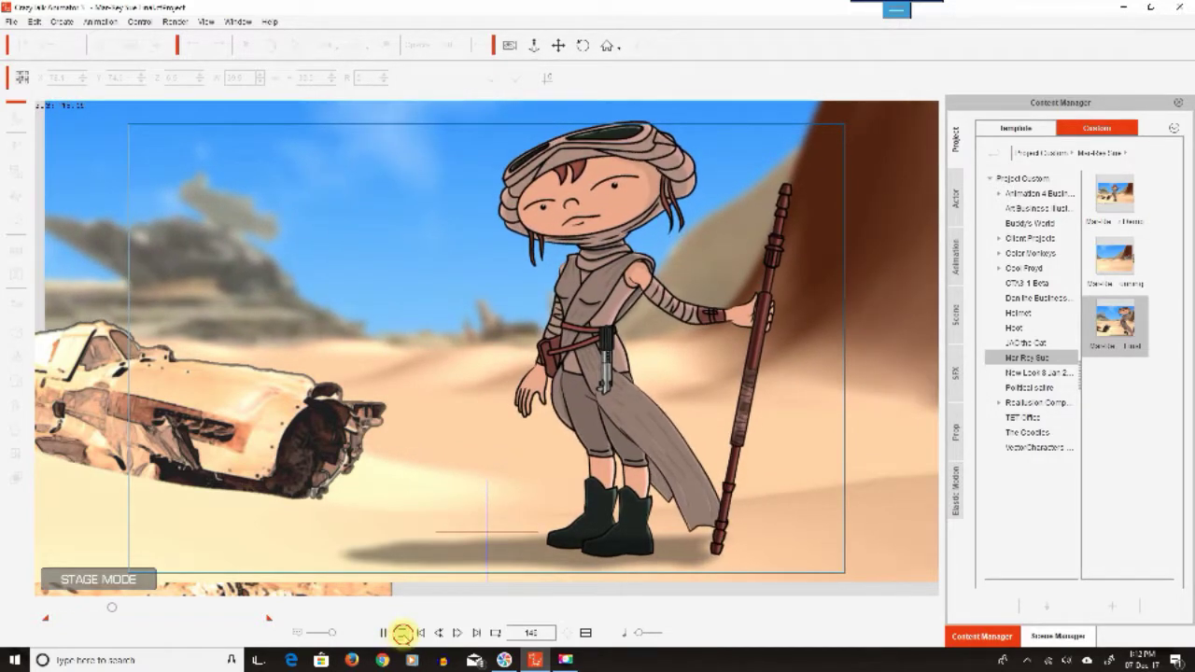
click(402, 633)
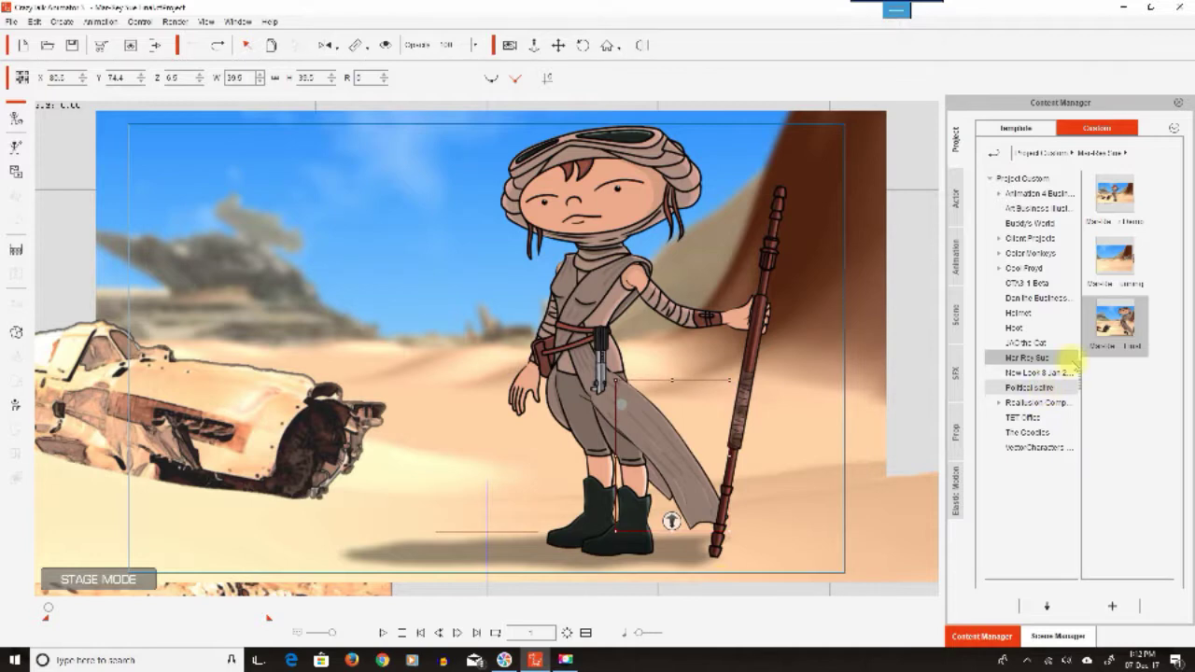
click(1113, 315)
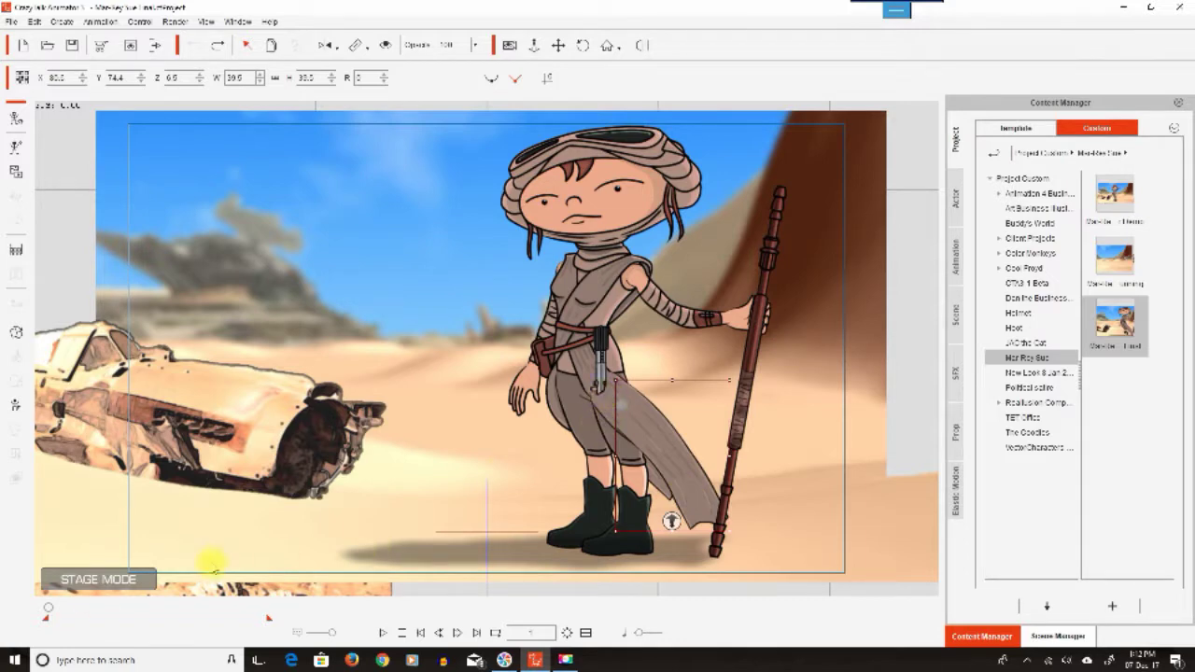
click(49, 611)
mouse_move(49, 610)
mouse_down()
mouse_move(168, 612)
mouse_move(116, 618)
mouse_move(234, 637)
mouse_move(181, 625)
mouse_move(145, 644)
mouse_move(120, 622)
mouse_move(46, 607)
mouse_up()
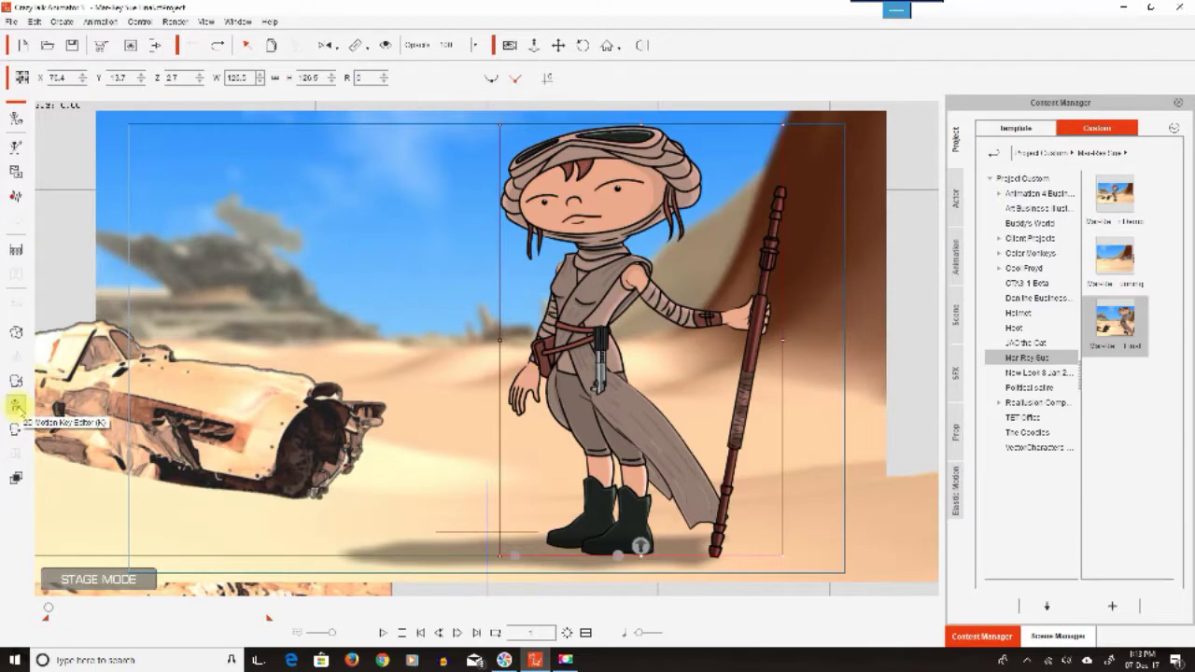
click(17, 336)
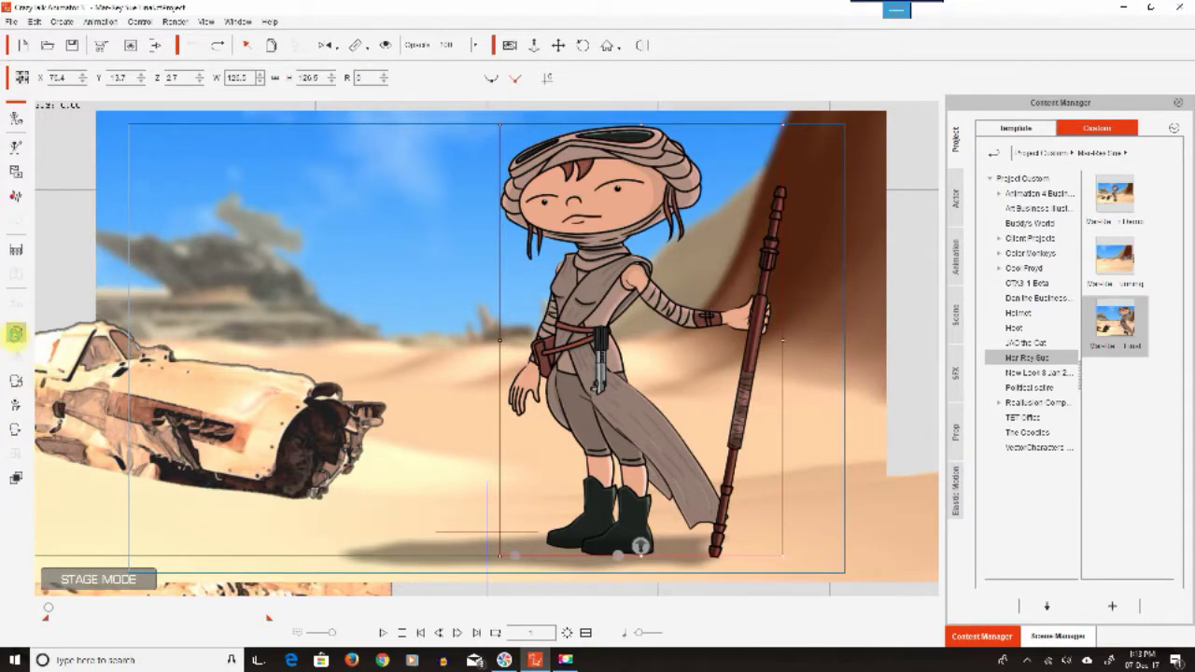
- Compare both LHandQStaff sprites for the left hand and keep the second one
click(17, 336)
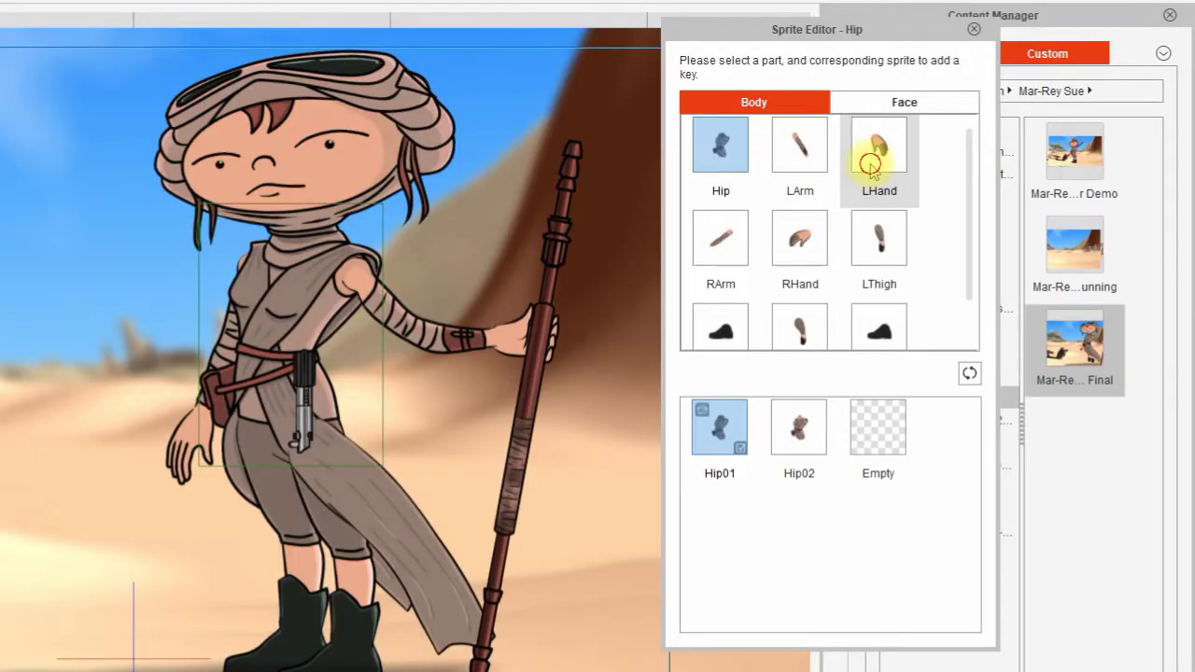
click(983, 193)
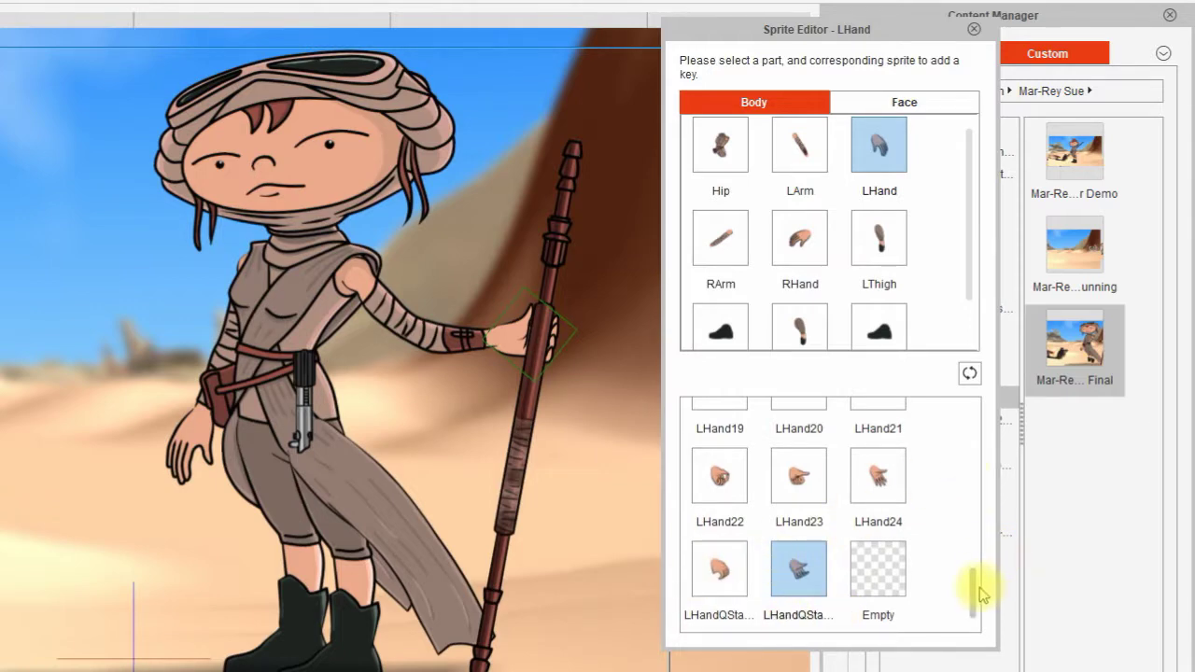
click(800, 575)
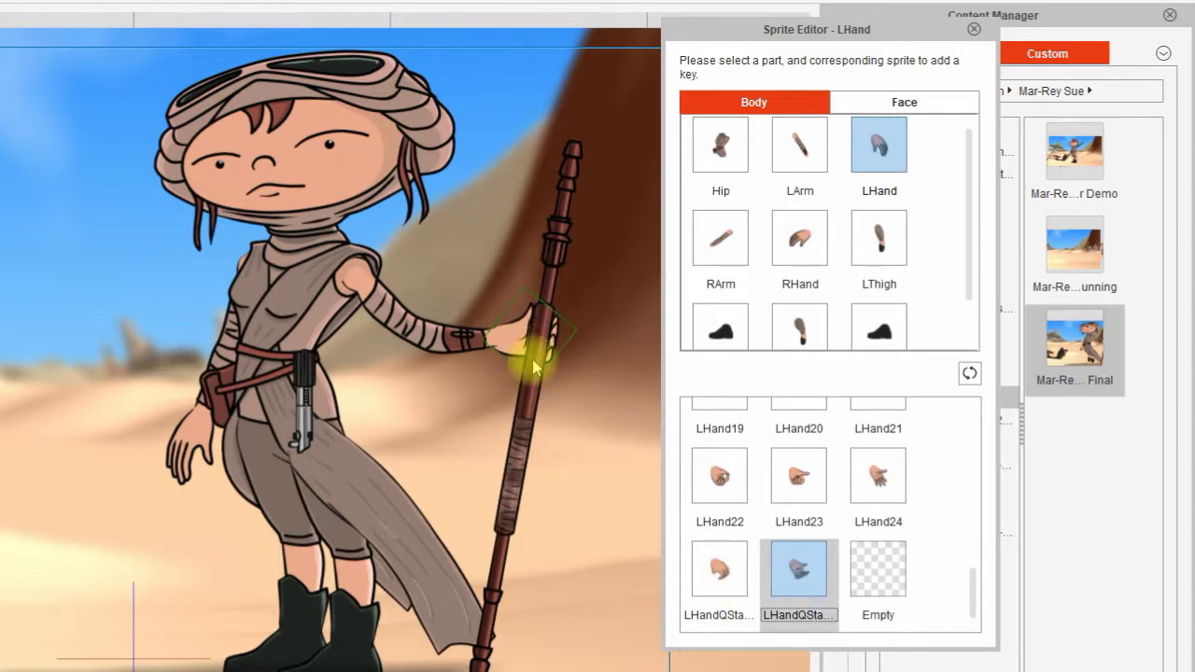
click(727, 583)
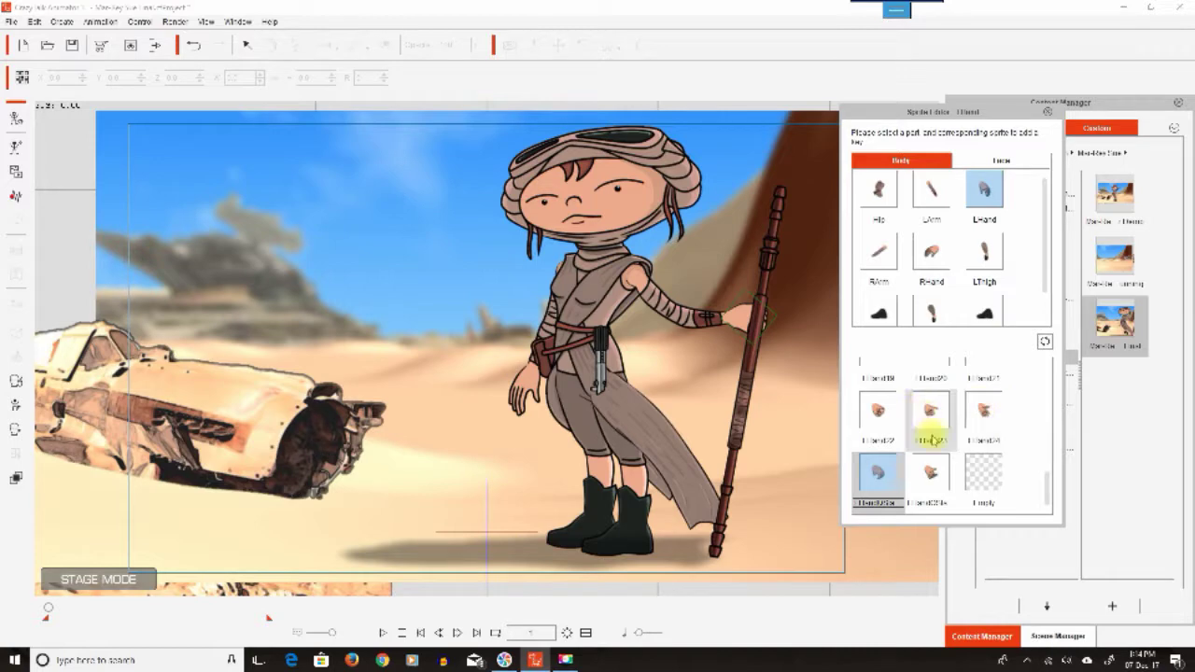
click(932, 472)
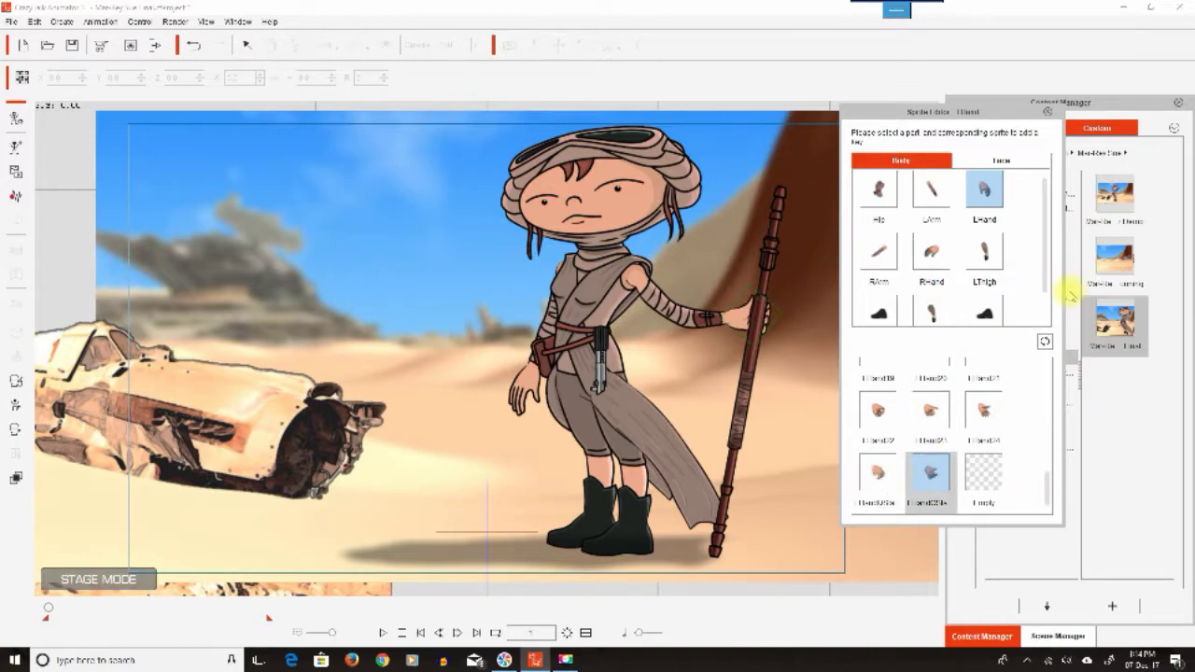
click(1048, 113)
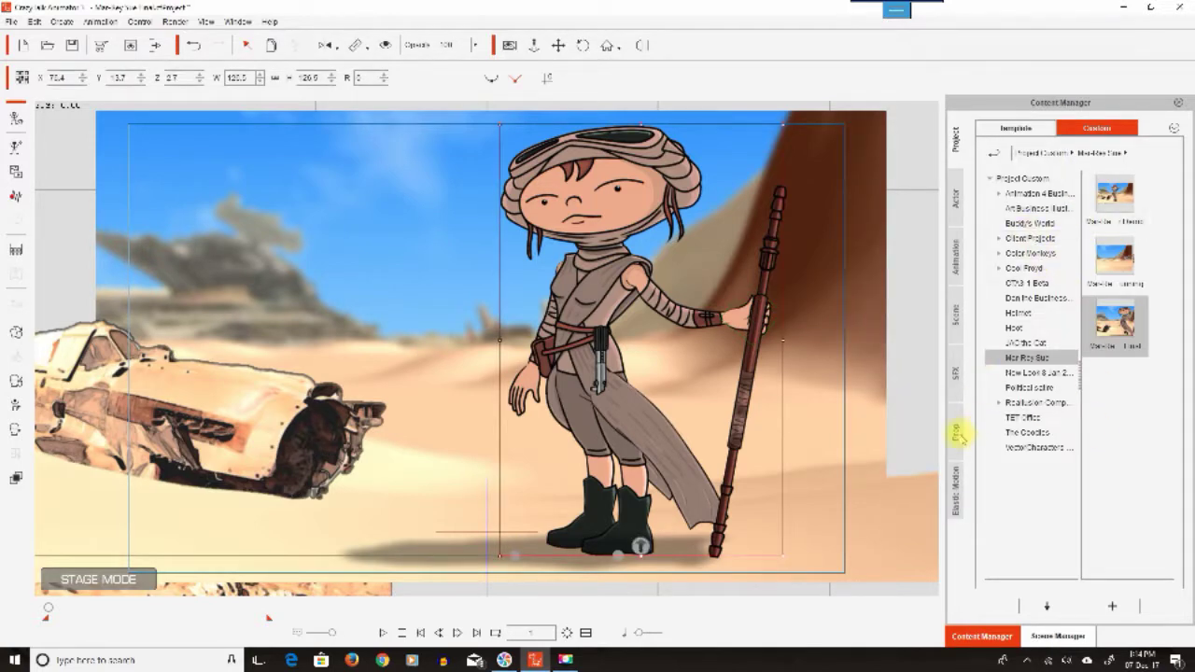
- Add the LHand prop from Custom > Star Wars props to the stage, right of the staff
click(957, 434)
click(1121, 128)
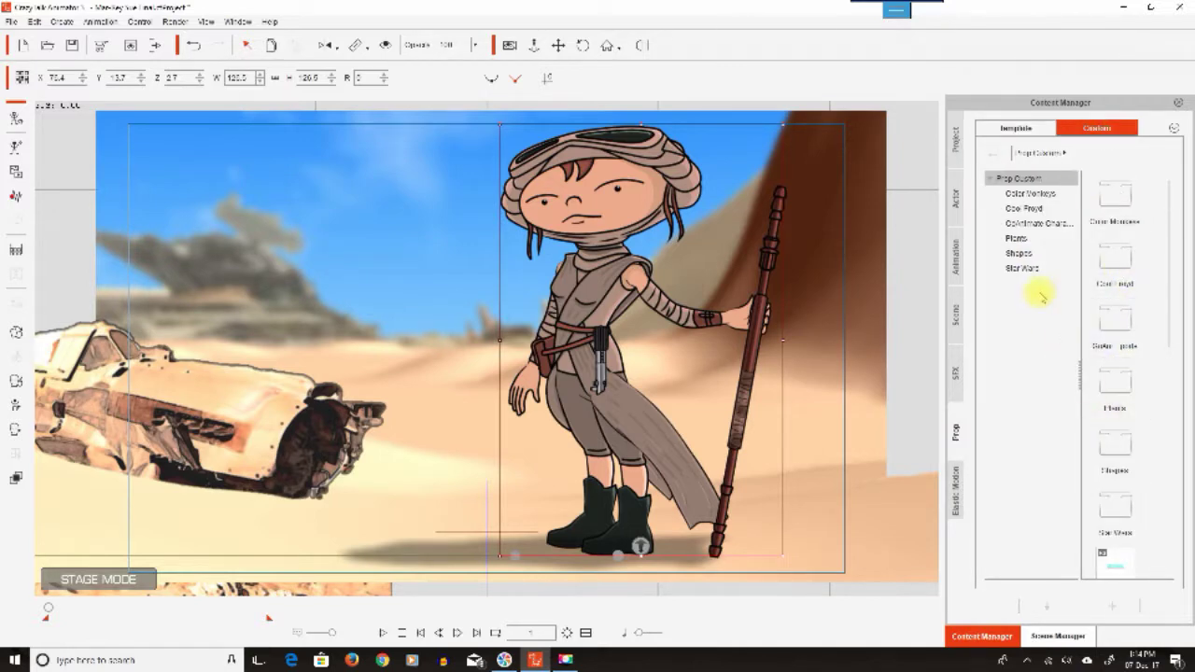
click(1022, 269)
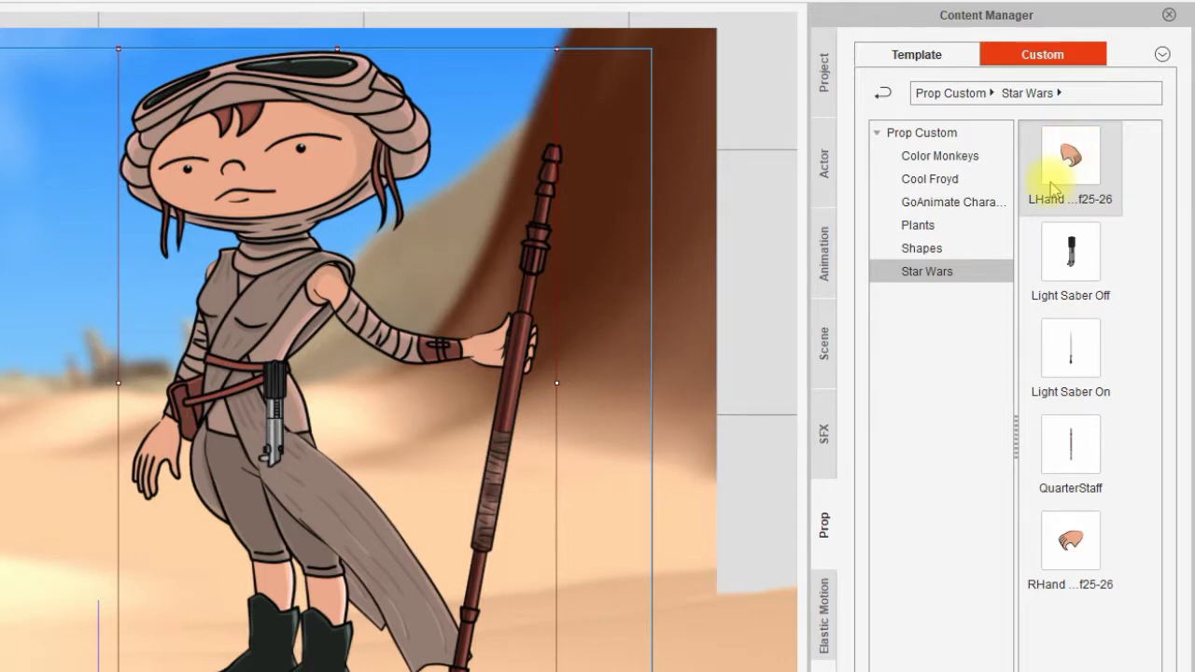
click(766, 331)
click(1074, 154)
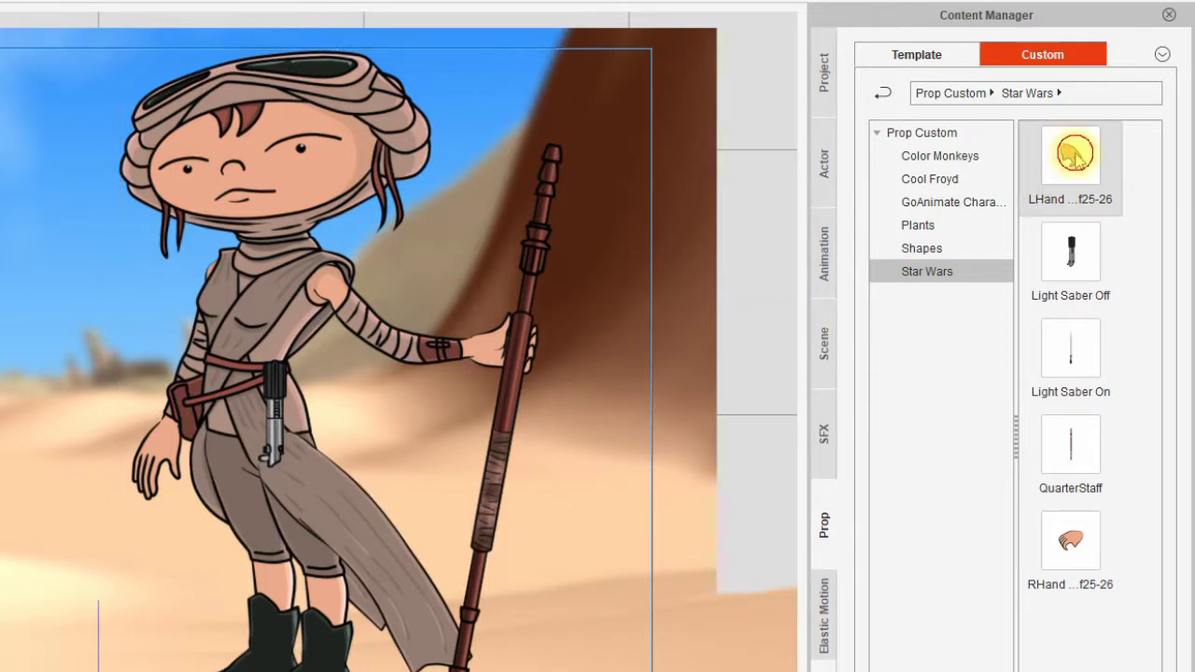
drag(1074, 154, 594, 389)
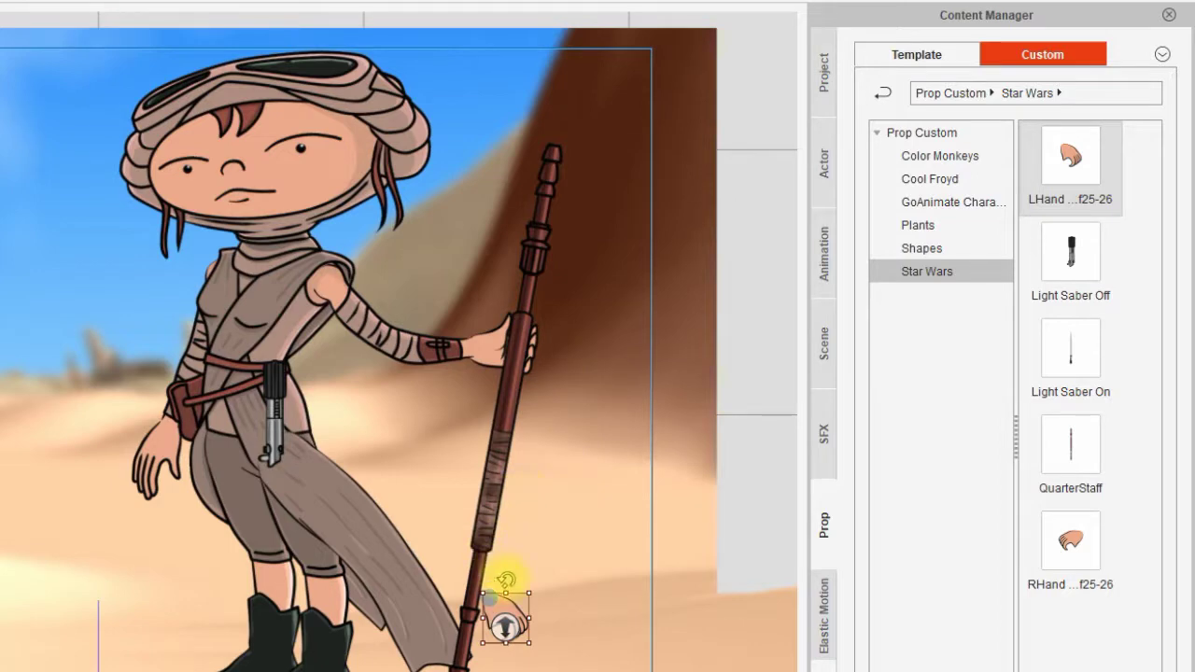
drag(509, 601, 639, 344)
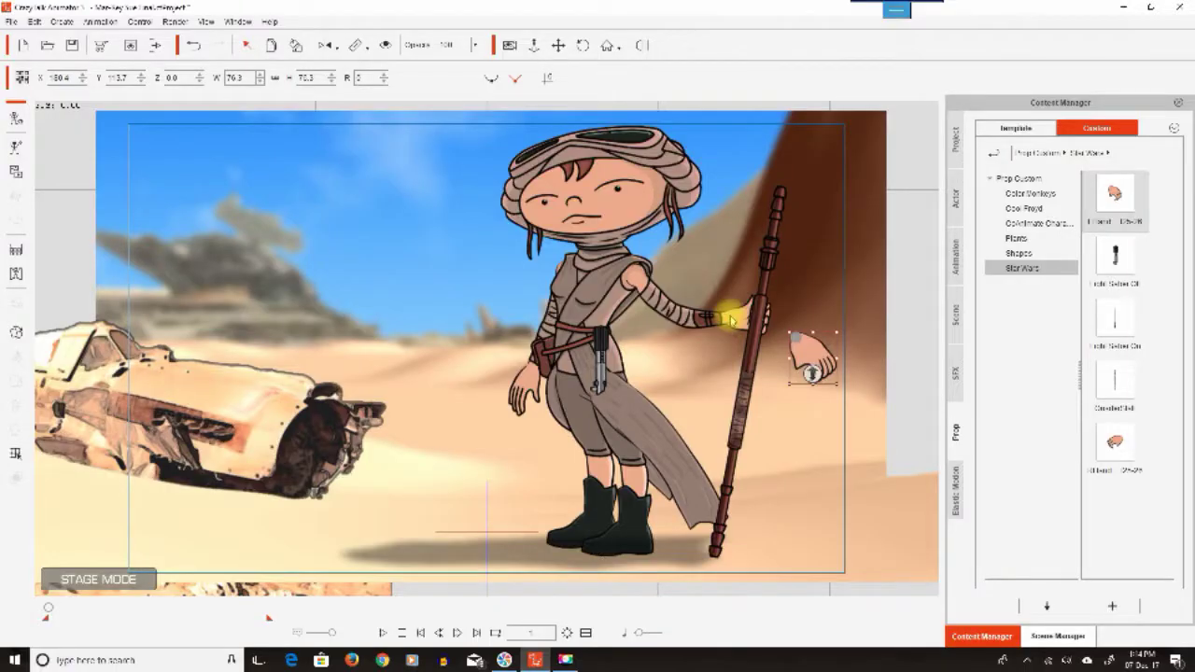
click(472, 341)
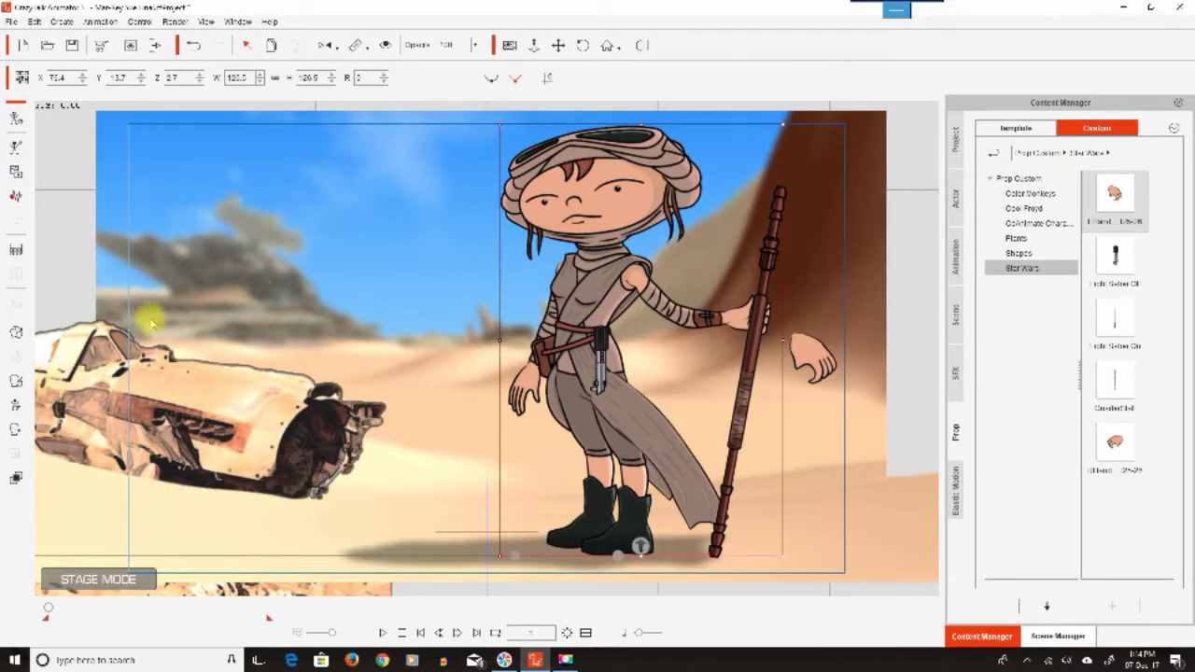
- Swap the character's LHand to the alternate sprite and drag the hand prop toward the staff
click(16, 337)
click(984, 189)
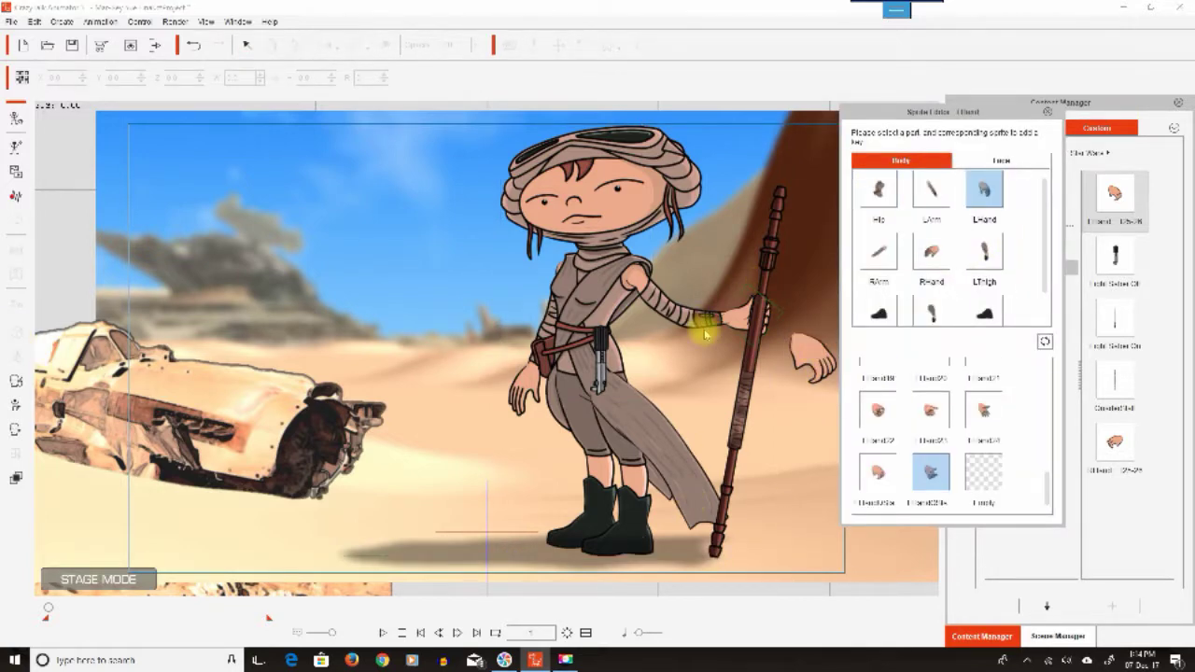
click(888, 481)
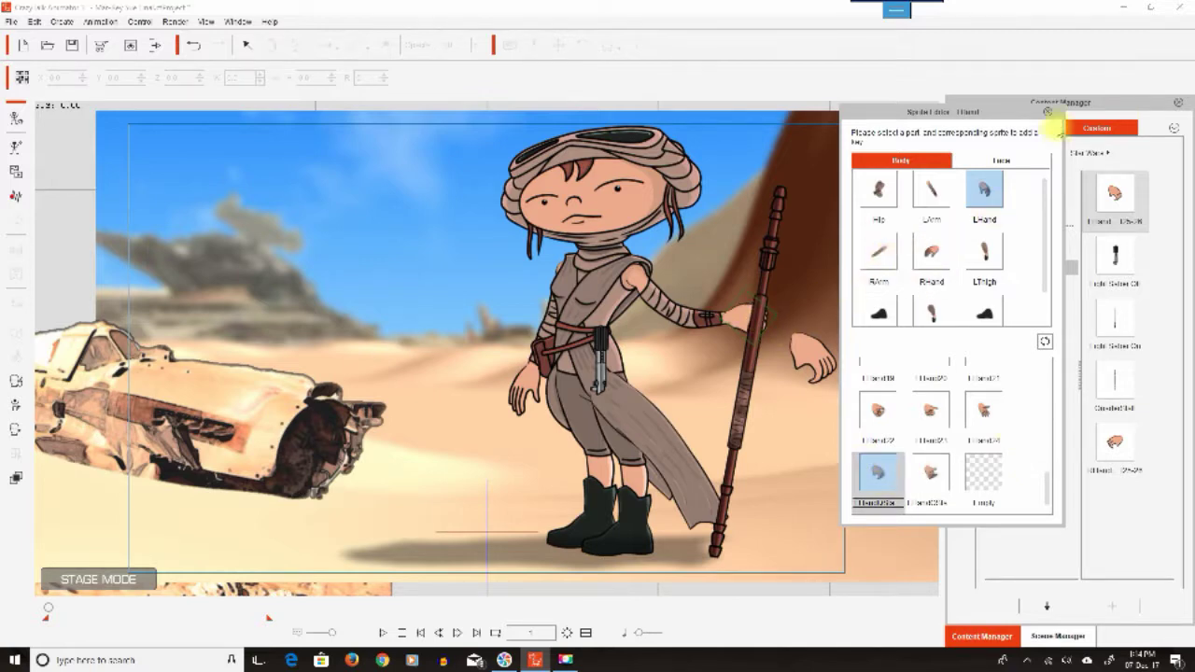
click(1049, 113)
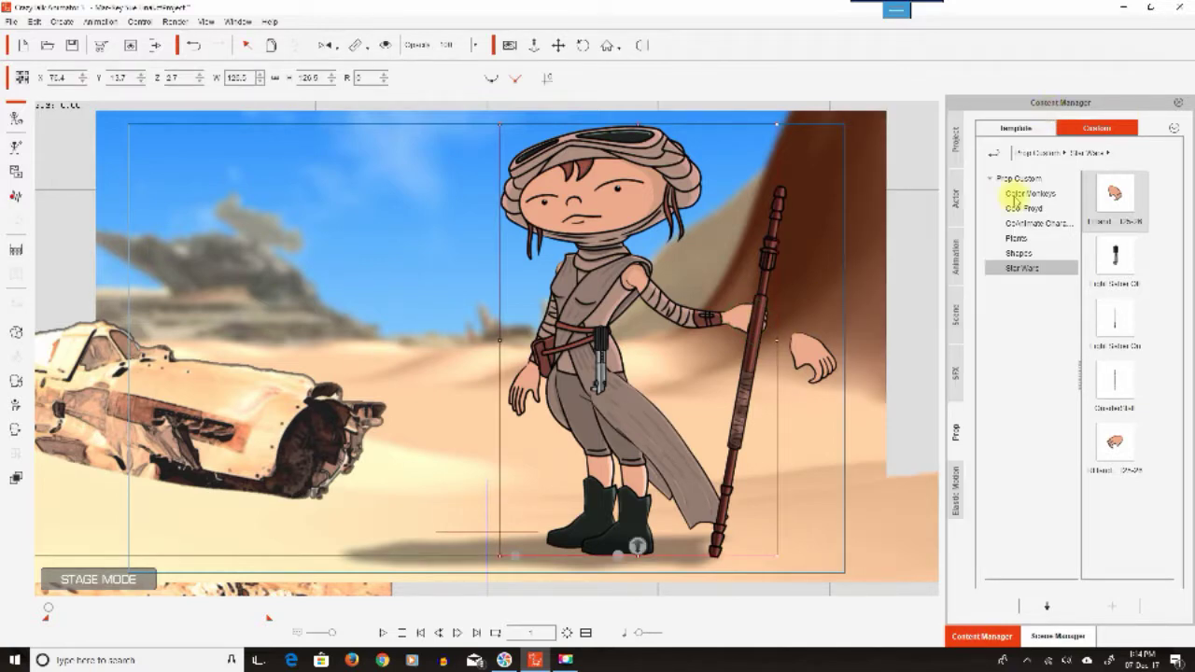
drag(809, 359, 817, 316)
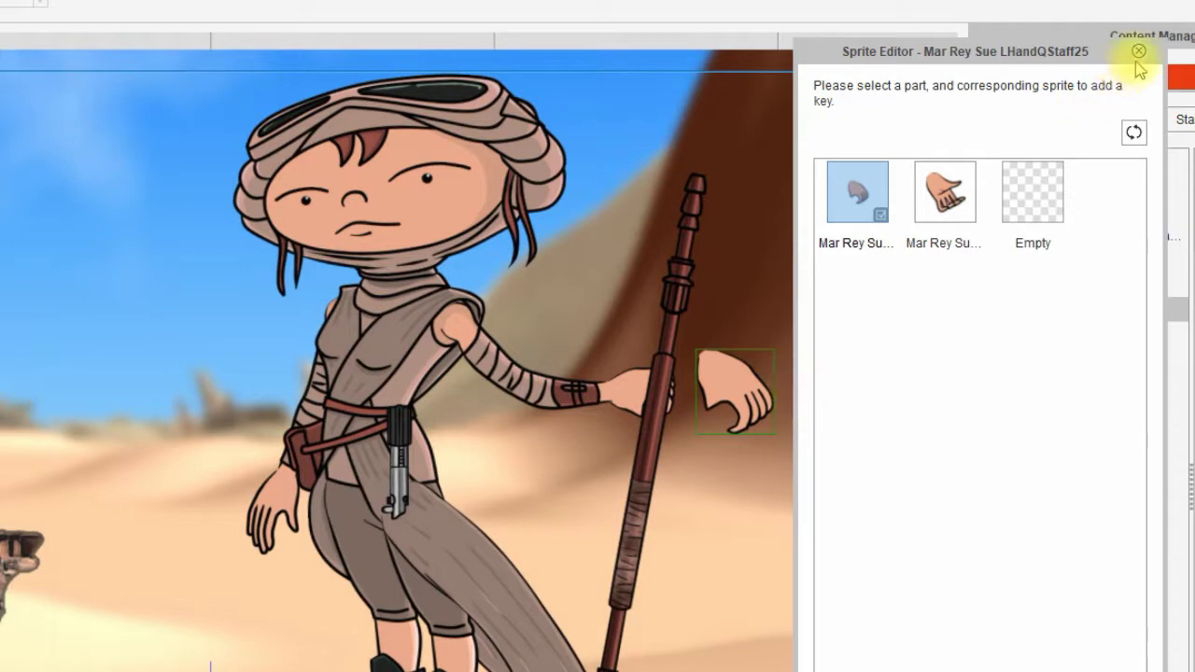
- Rotate the hand prop about 45°, set it on the wrist in front of the staff, and shrink it slightly
click(1141, 52)
click(754, 349)
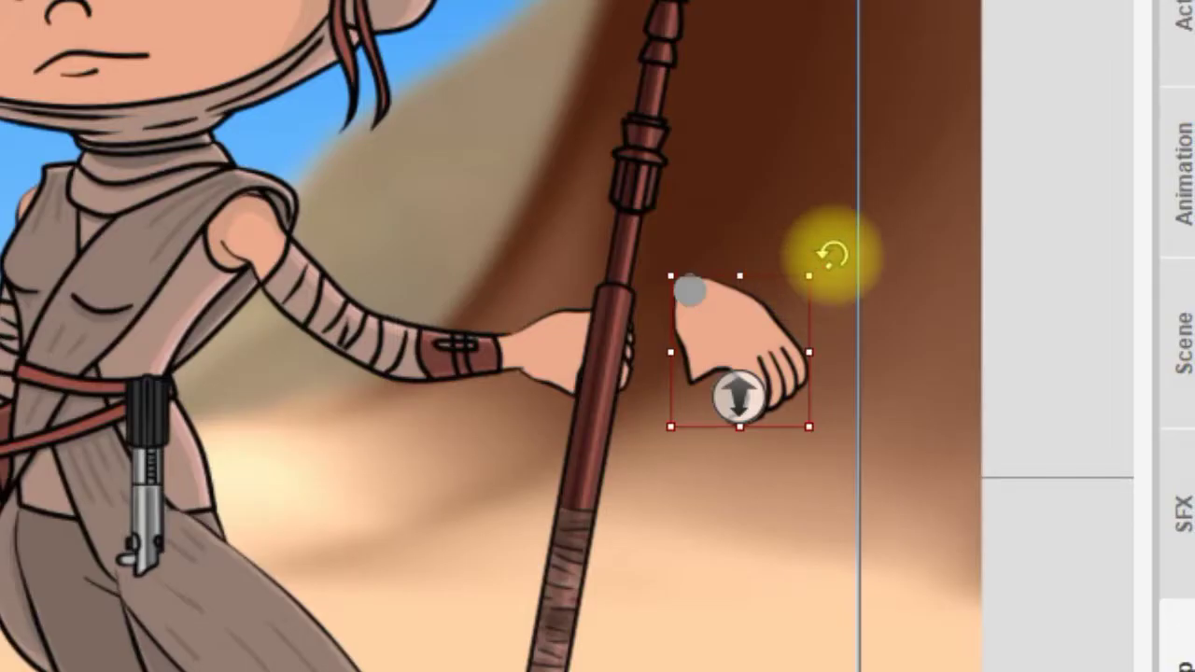
drag(787, 336, 763, 326)
drag(792, 238, 720, 232)
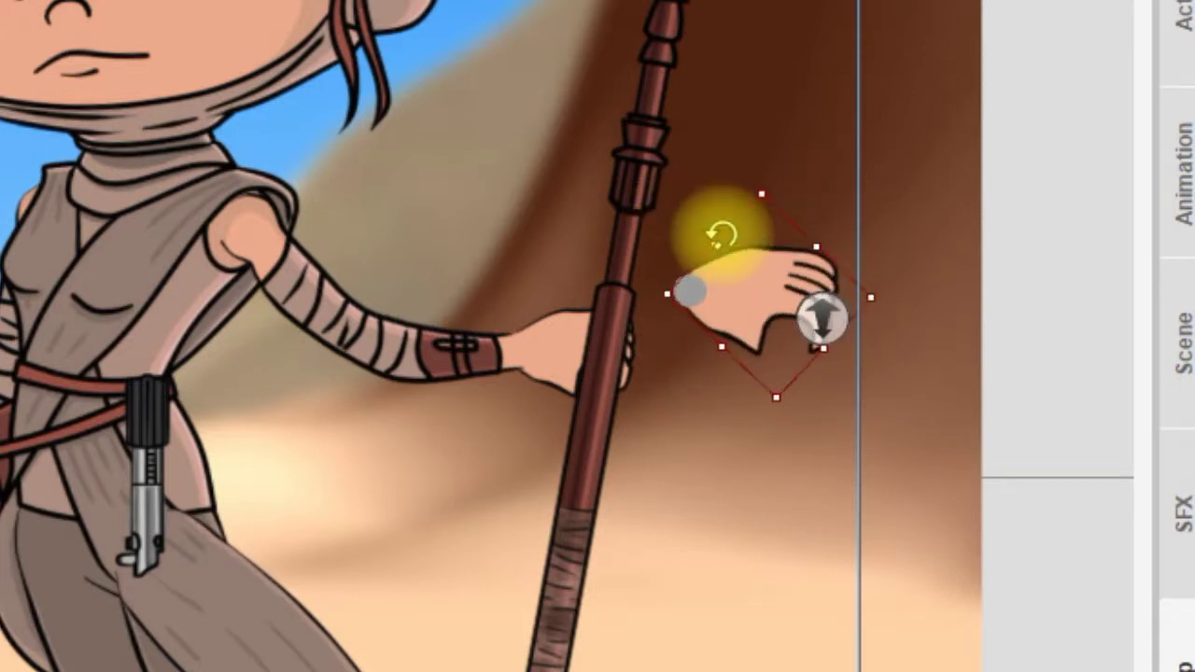
drag(739, 289, 560, 344)
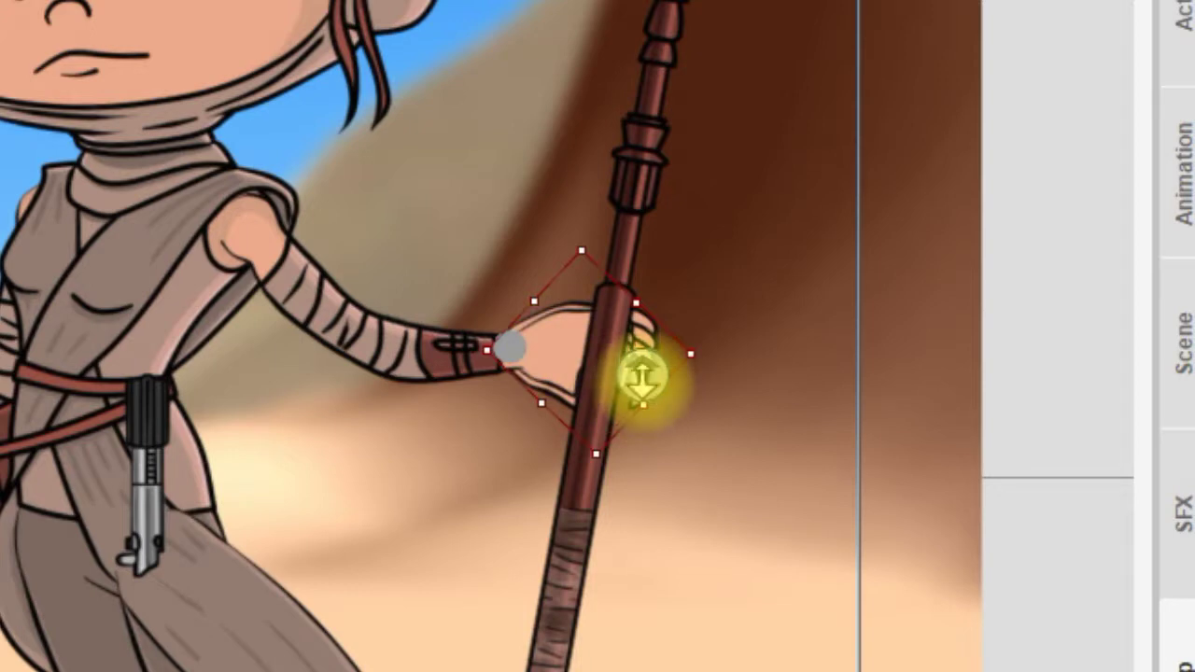
click(642, 379)
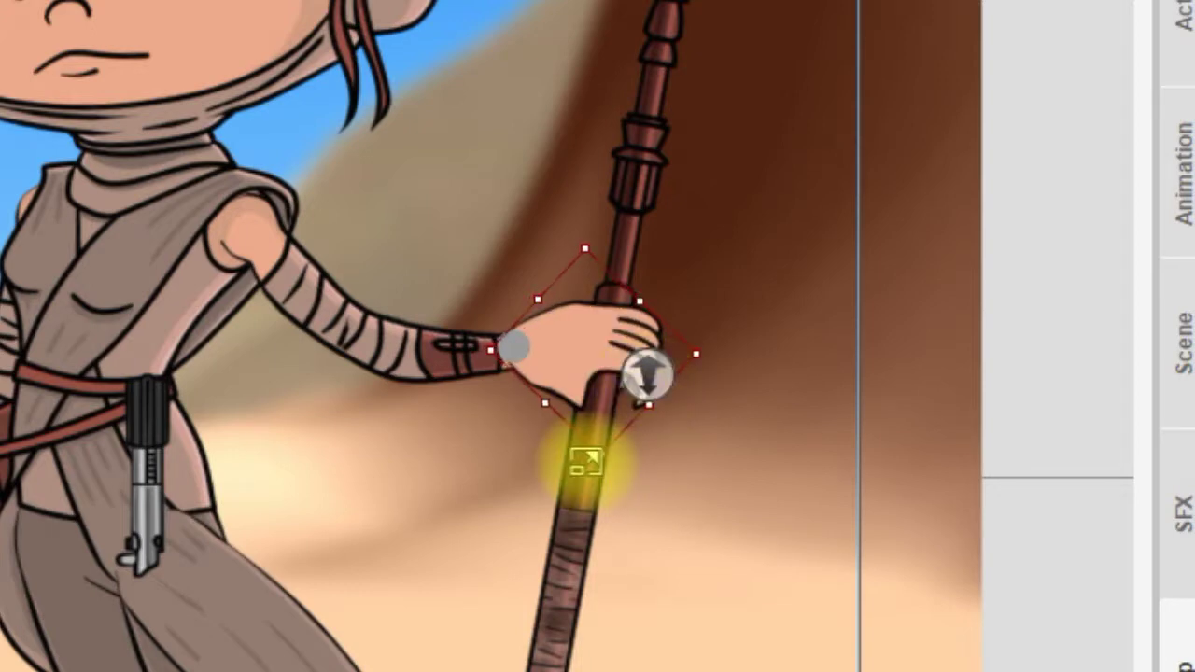
drag(576, 241, 585, 264)
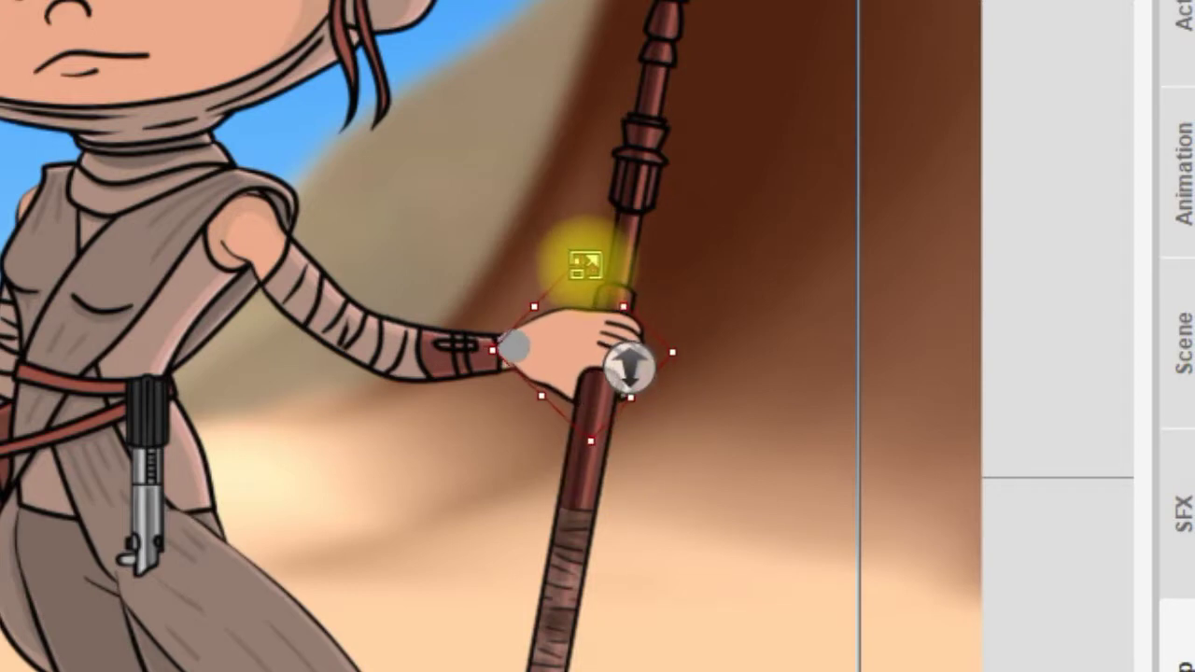
mouse_move(561, 333)
mouse_down()
mouse_move(567, 346)
mouse_move(569, 326)
mouse_move(562, 344)
mouse_up()
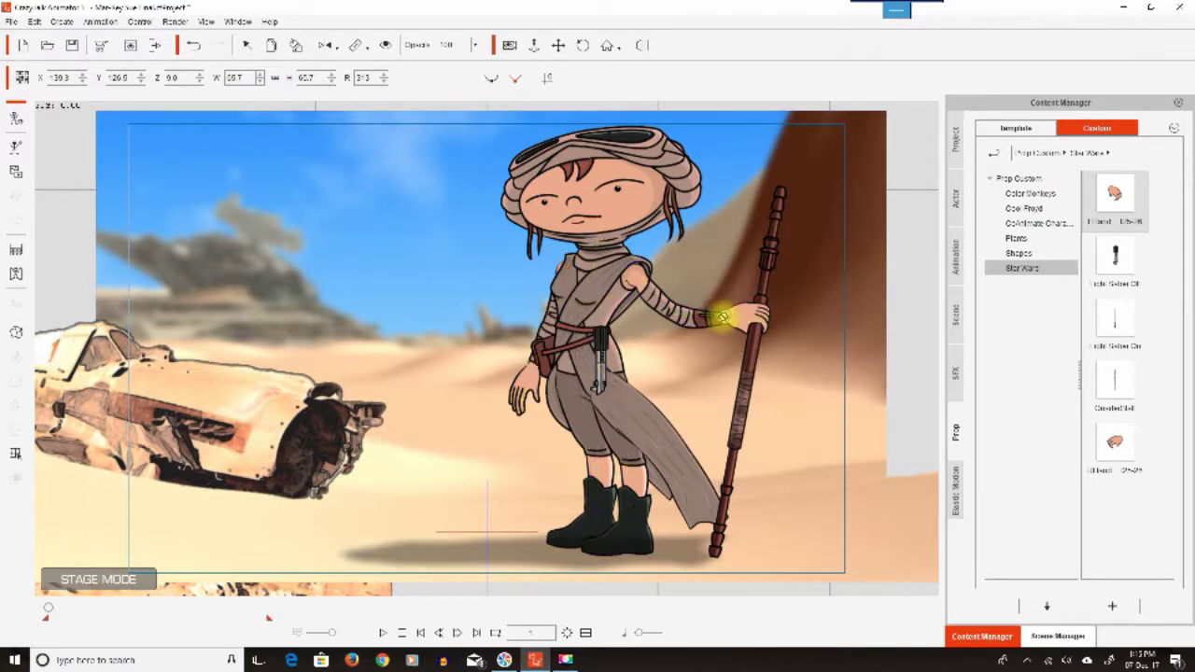
- Link the hand prop to the character's hand bone and adjust its height on the staff
click(721, 317)
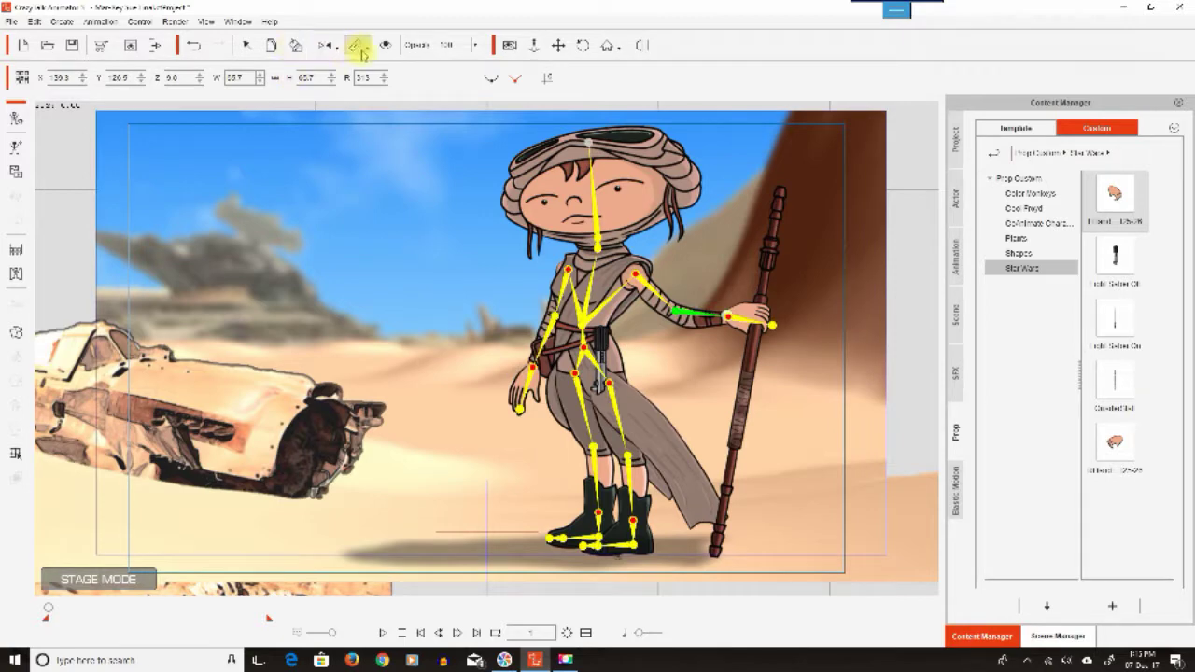
click(244, 45)
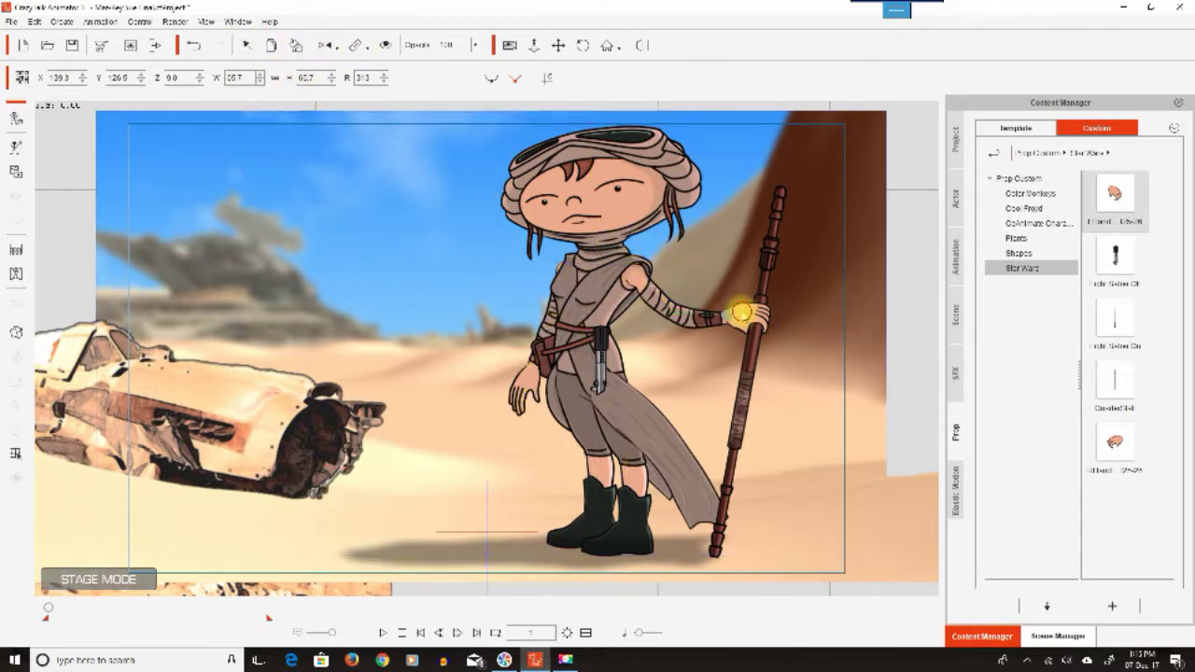
mouse_move(741, 314)
mouse_down()
mouse_move(760, 307)
mouse_move(741, 298)
mouse_up()
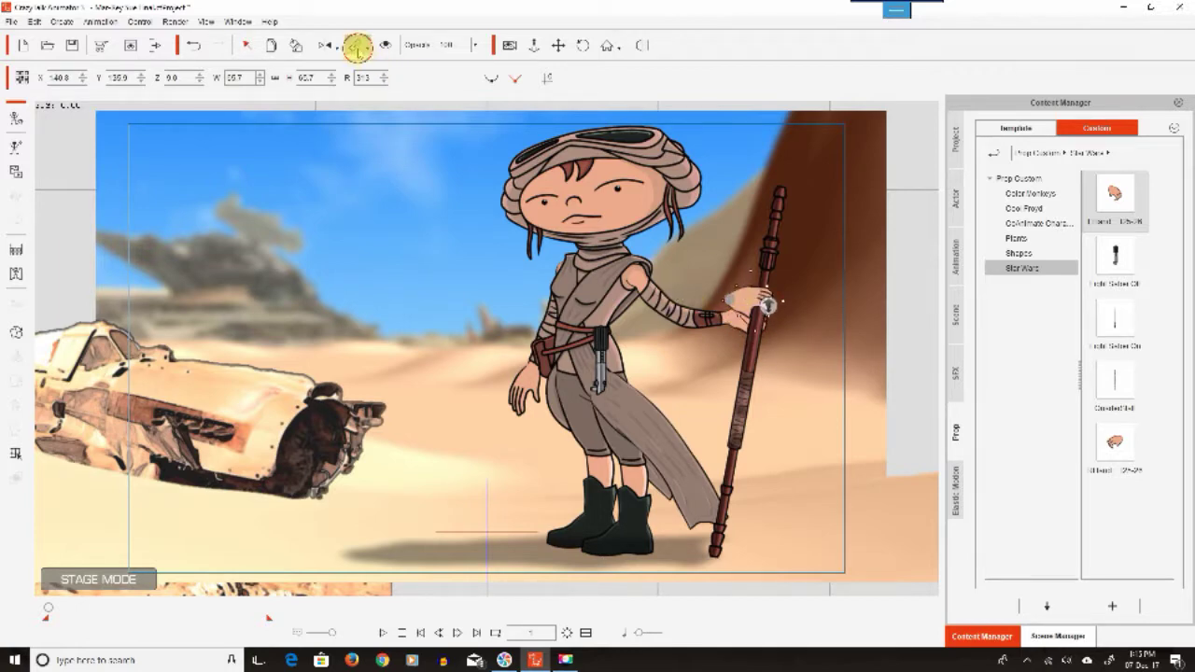
click(357, 48)
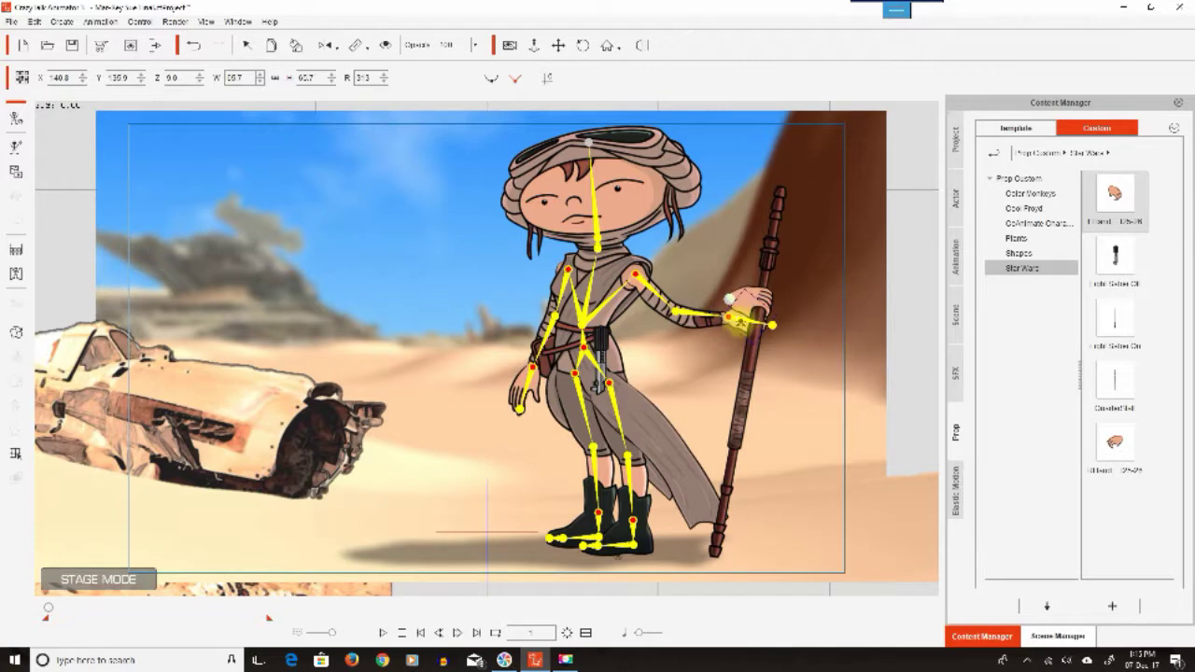
click(739, 319)
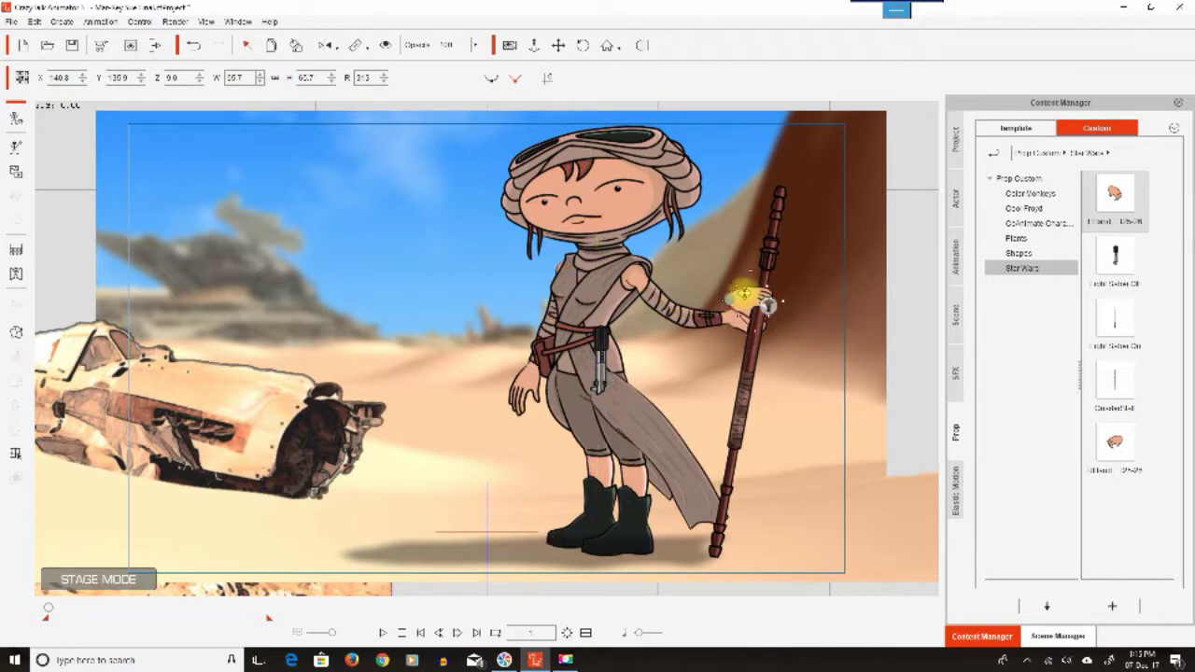
drag(746, 296, 739, 310)
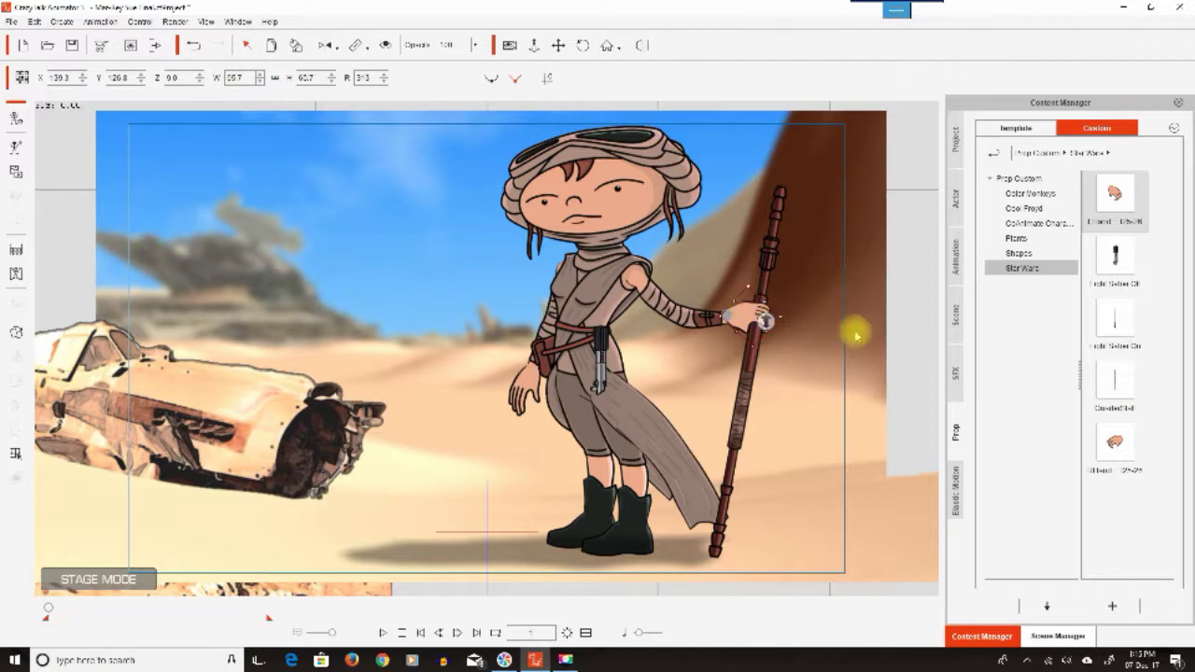
click(904, 317)
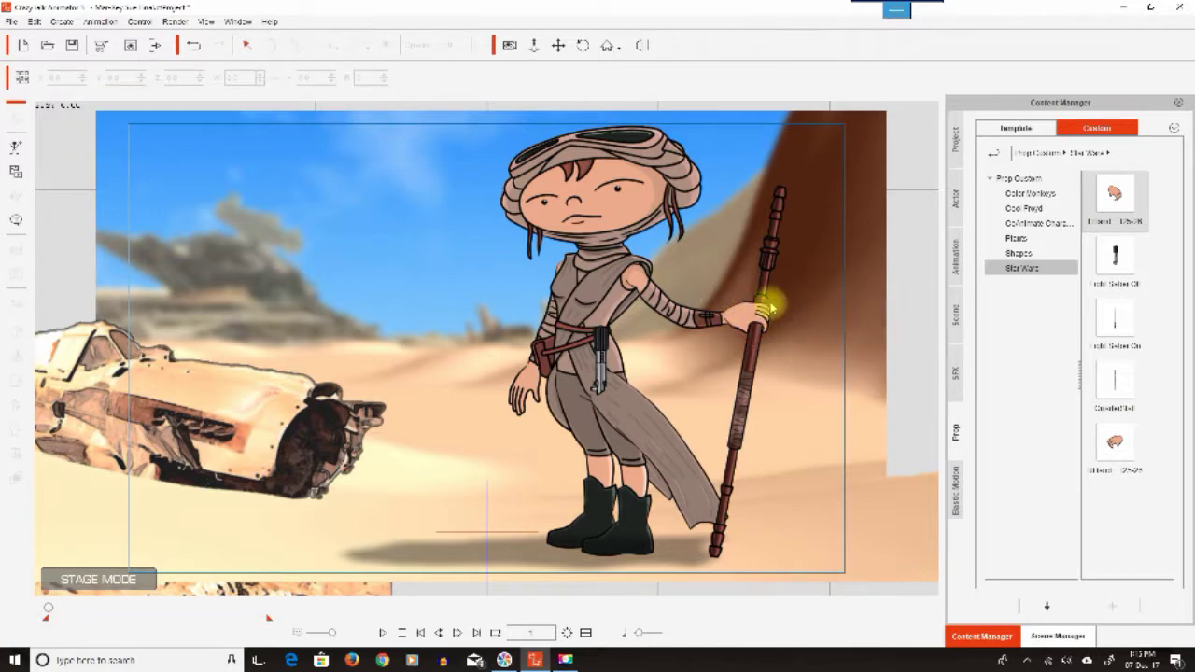
click(49, 609)
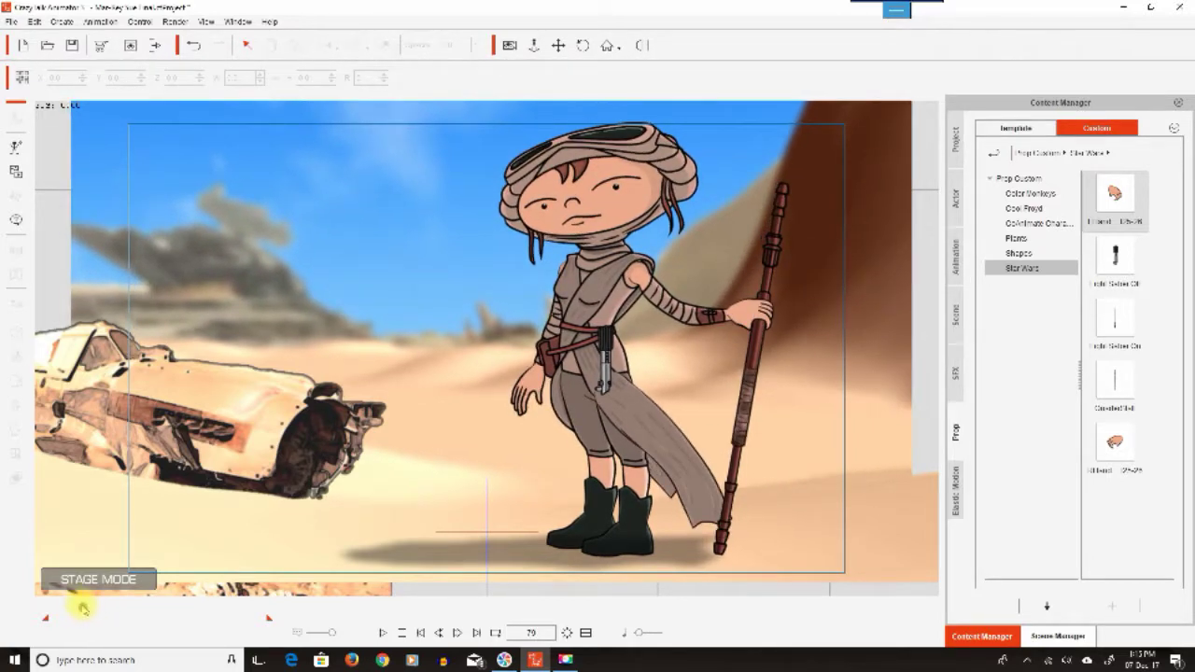
- Raise the hand prop's Z depth from 9 to 12 and scrub frames 36–65 to check
click(740, 314)
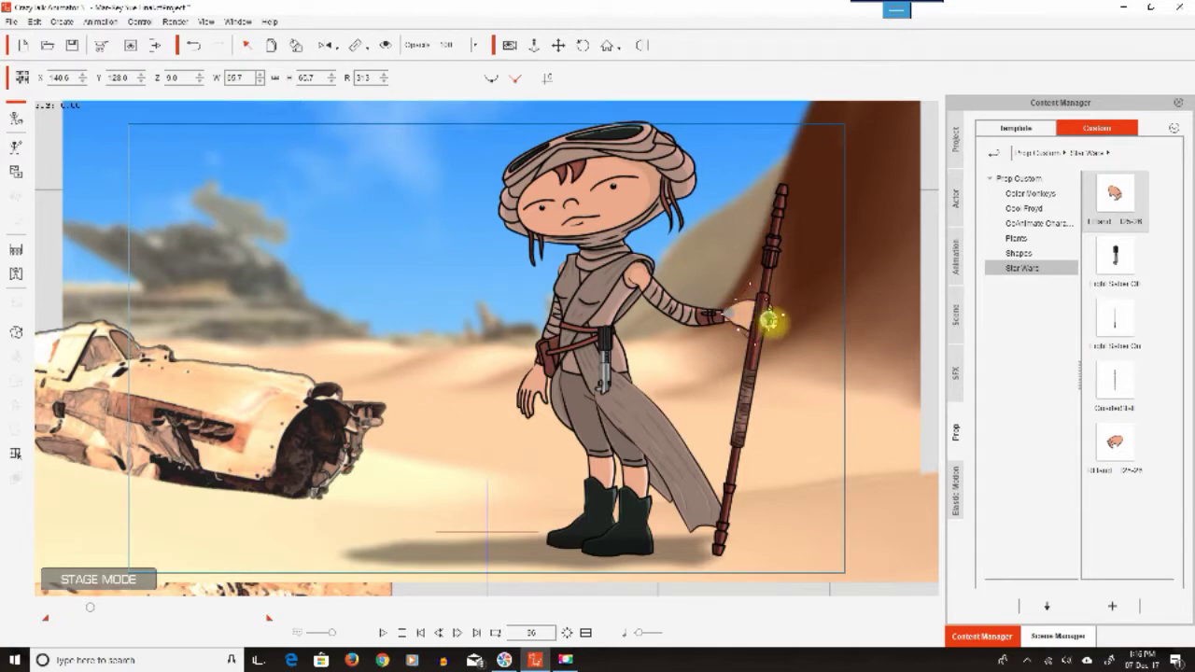
scroll(770, 320, down, 3)
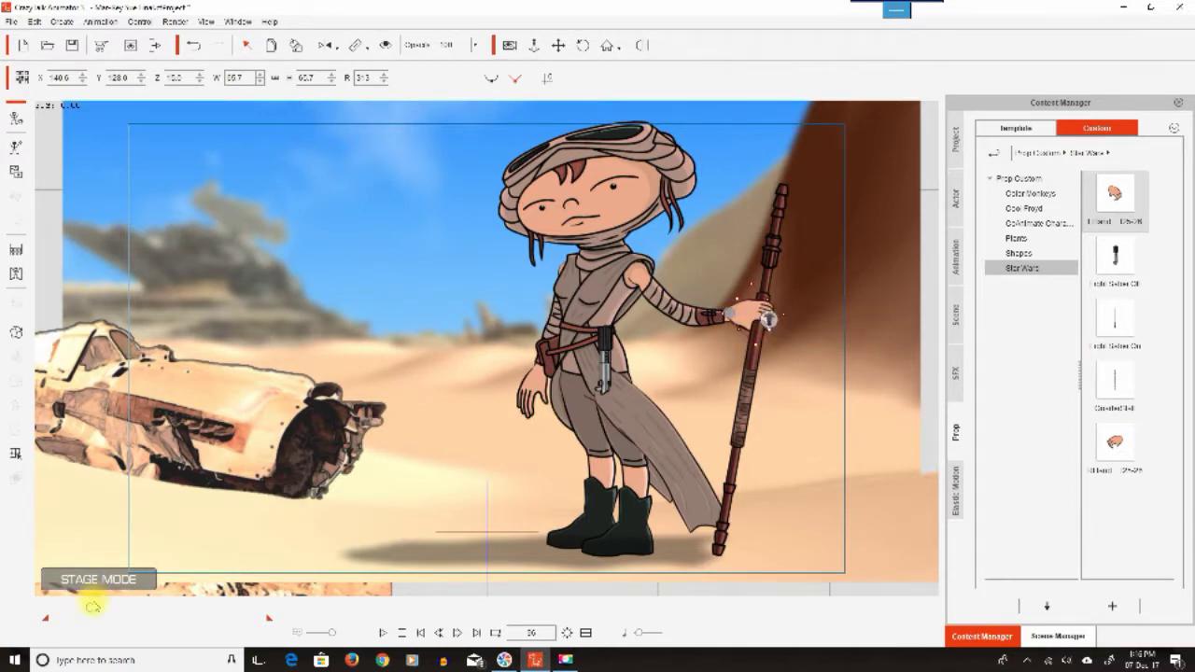
drag(93, 607, 157, 604)
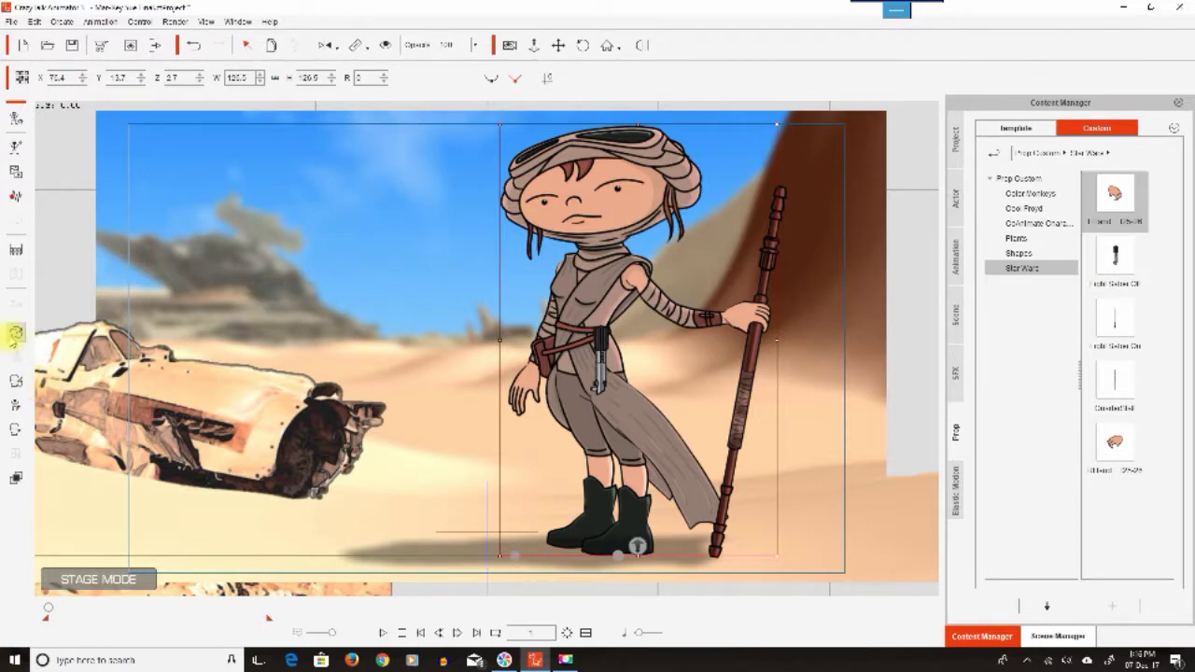
- Replace the goggled headwrap with the second face sprite showing hair buns
click(11, 336)
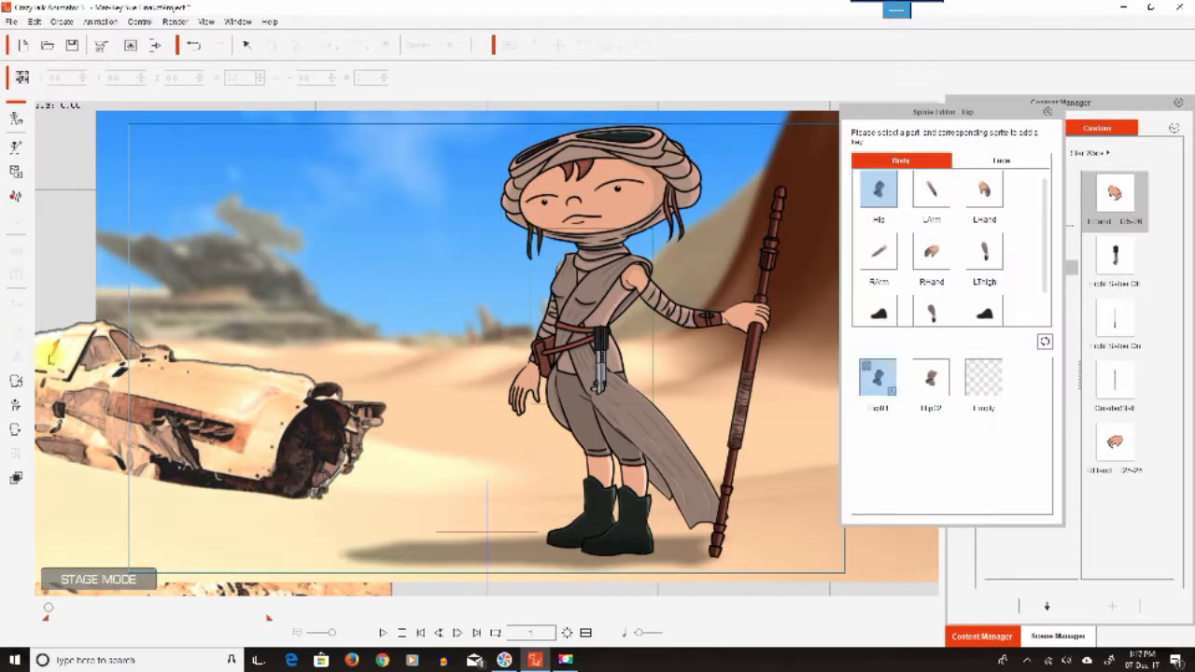
click(1003, 161)
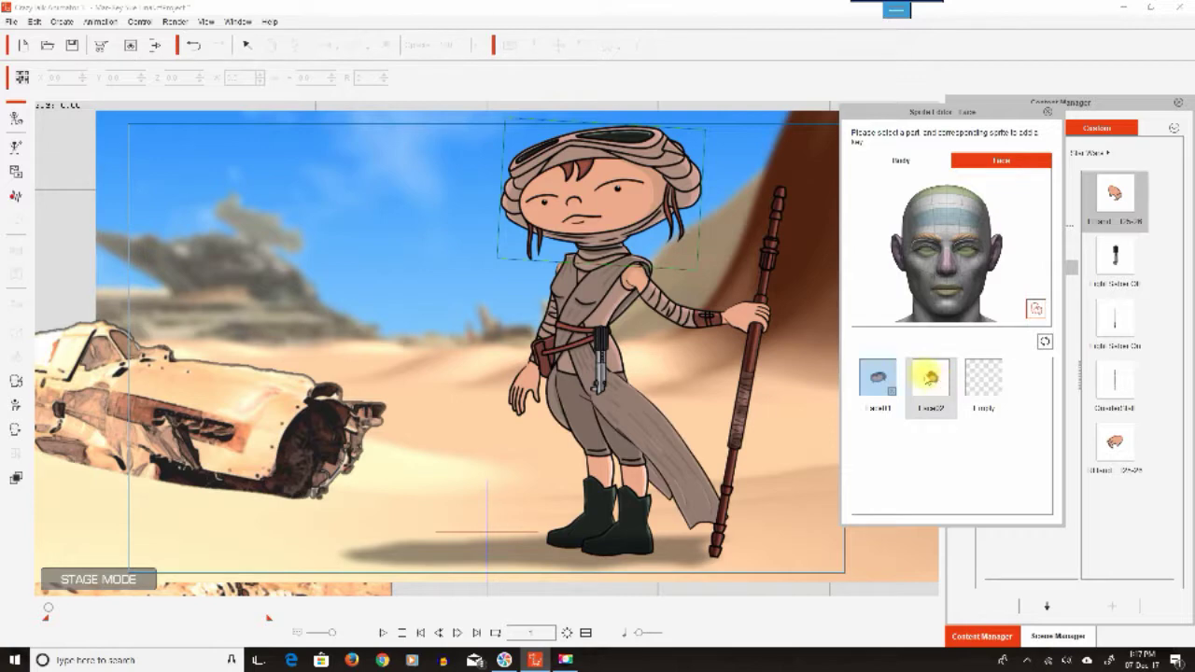
click(930, 377)
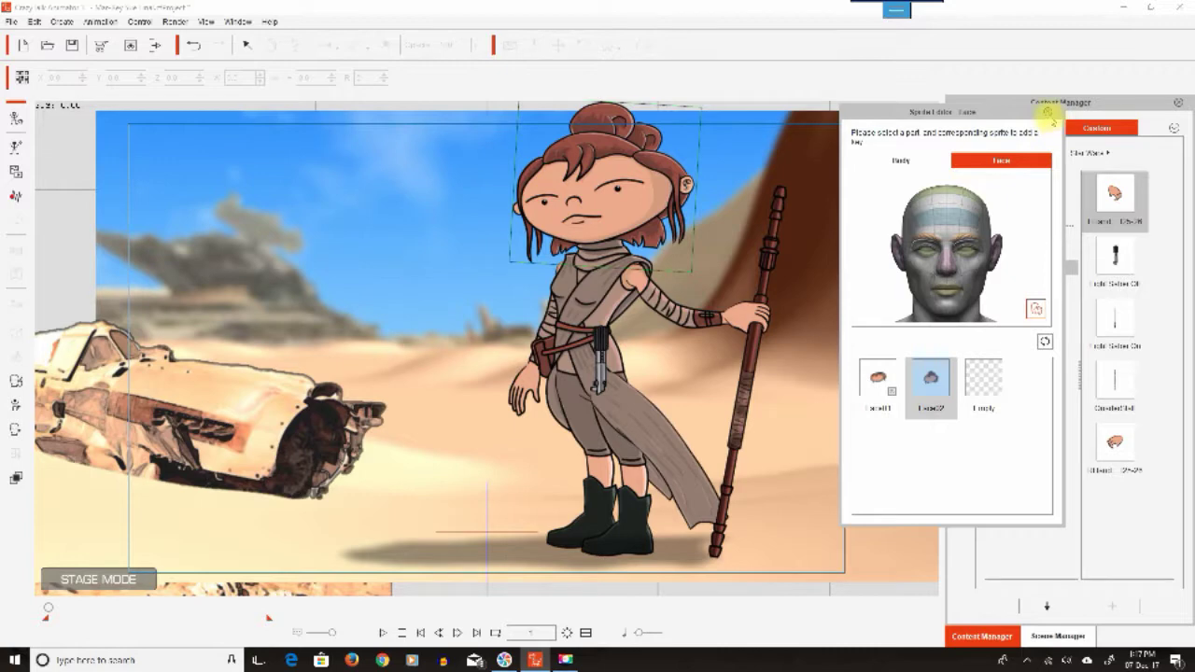
click(1048, 113)
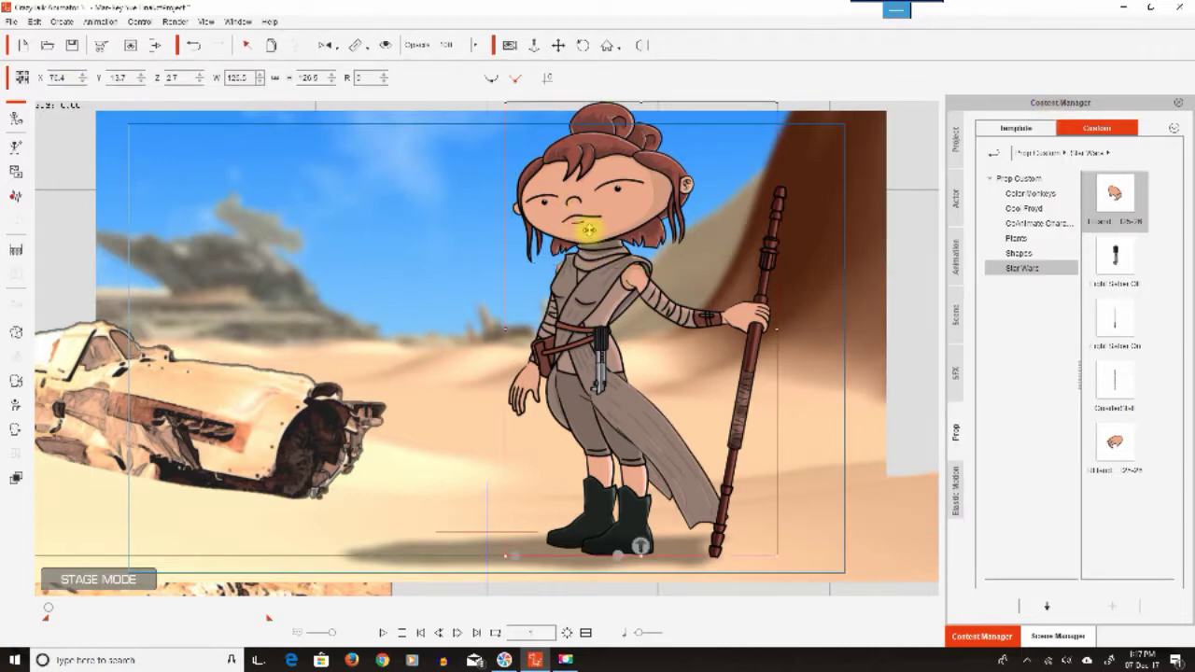